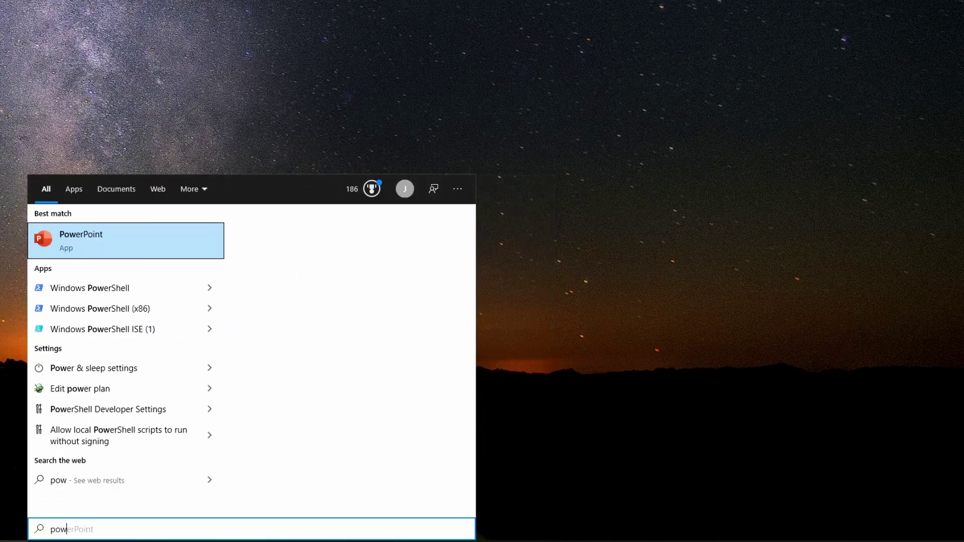
Open the Power & sleep settings and go to the additional power settings
left_click(121, 275)
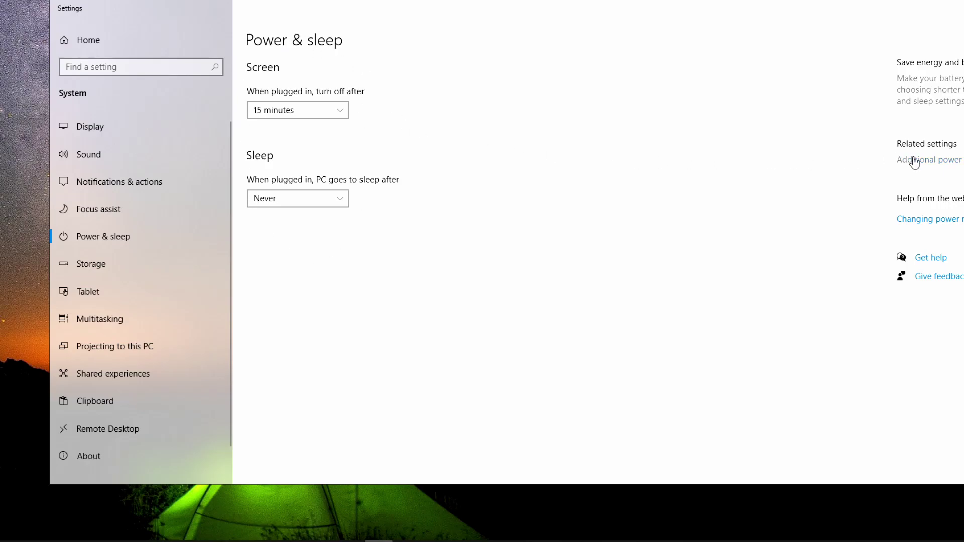
left_click(939, 162)
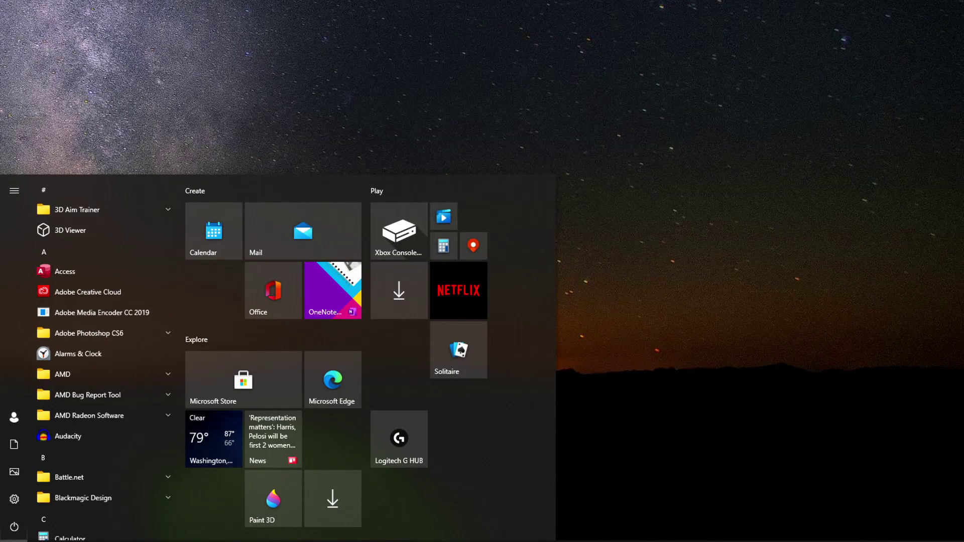
Open the Windows Game Mode settings and toggle Game Mode off and on
type("game")
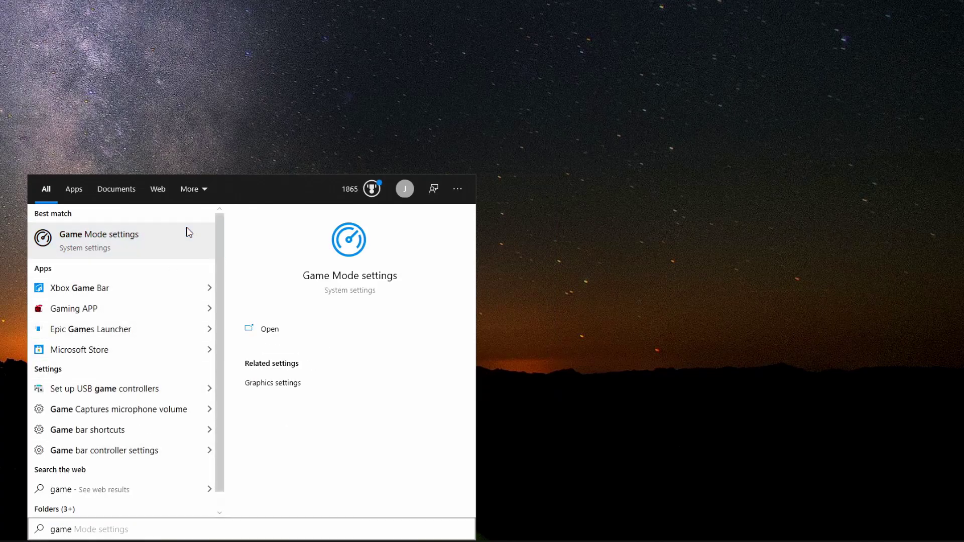
left_click(188, 232)
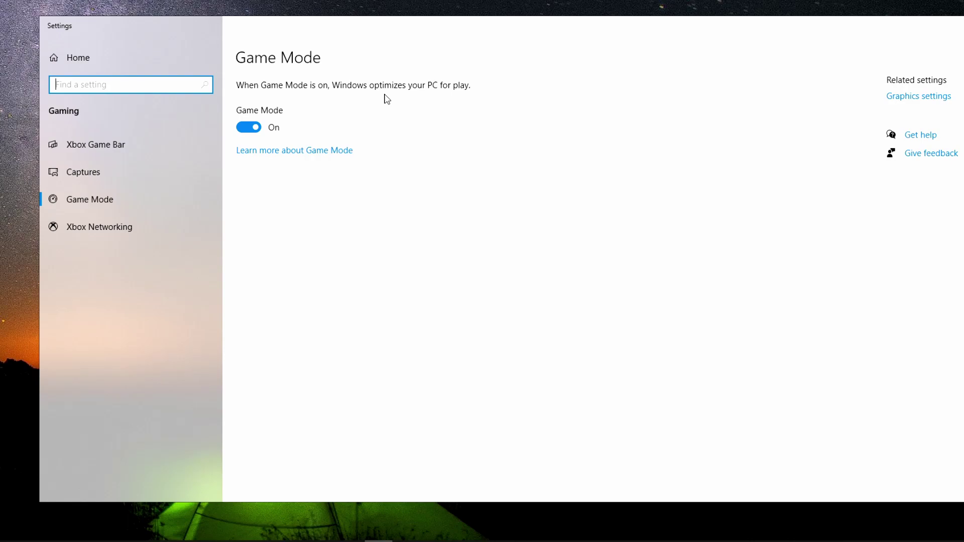
left_click(256, 127)
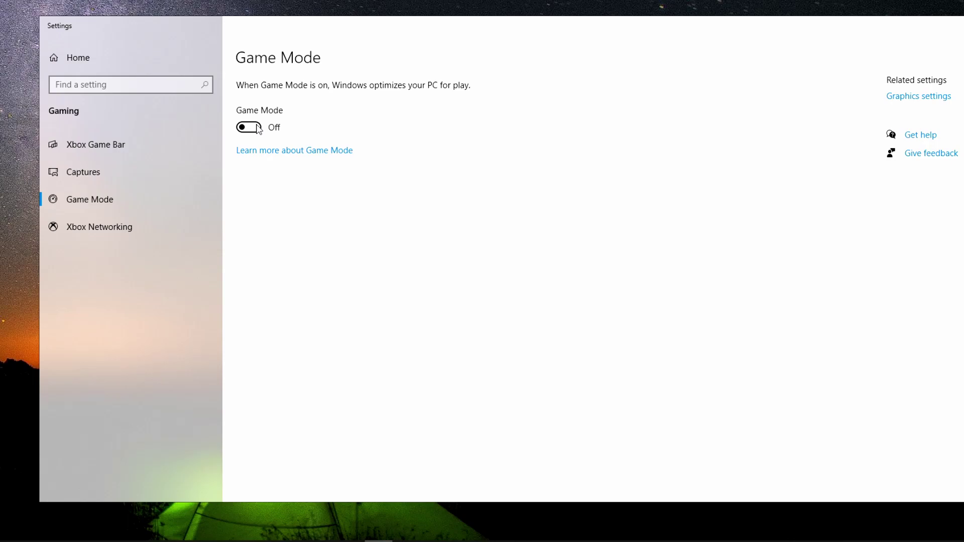
left_click(258, 128)
left_click(256, 130)
left_click(255, 131)
Open the Background apps privacy settings and stop all apps from running in the background
key("super")
type("bac")
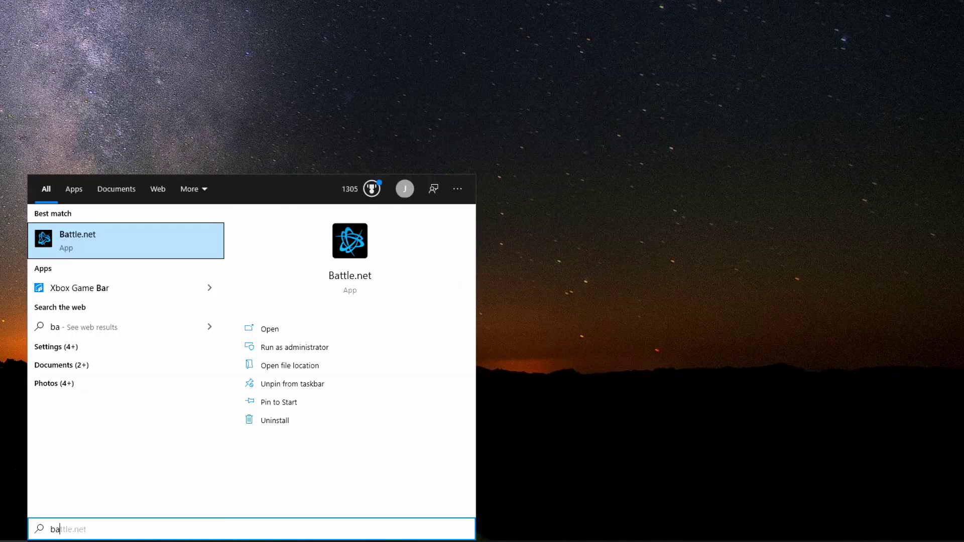
type("k")
left_click(146, 252)
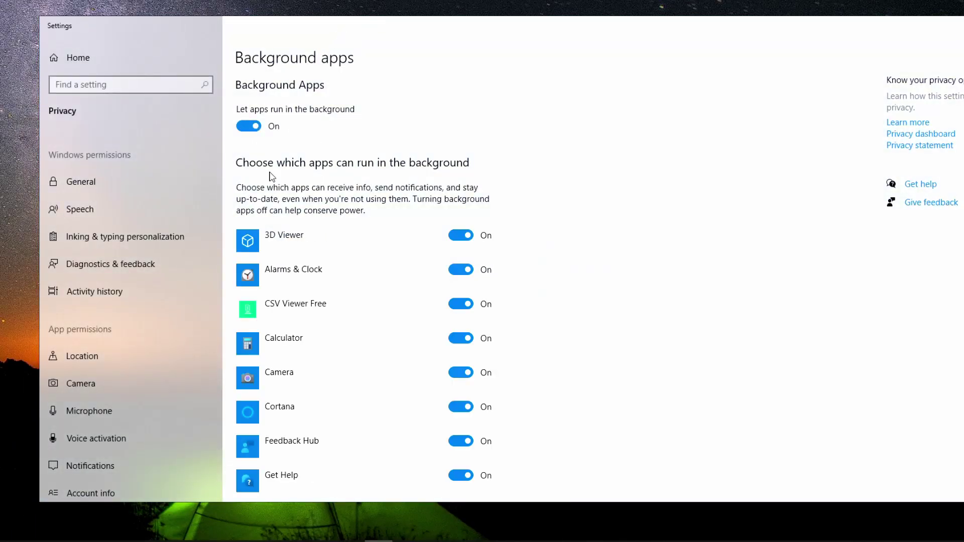
left_click(254, 127)
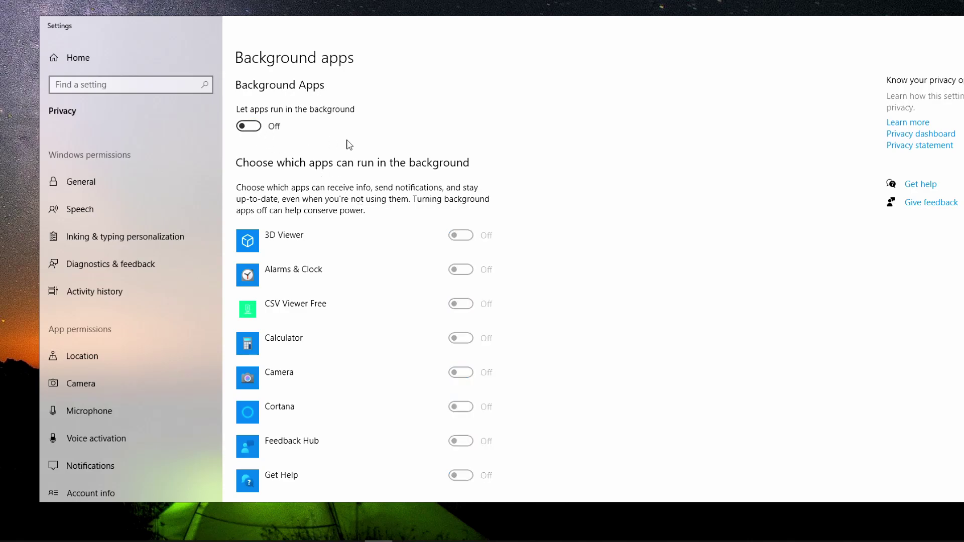
scroll(508, 182, "down", 3)
scroll(405, 251, "down", 10)
scroll(405, 250, "up", 6)
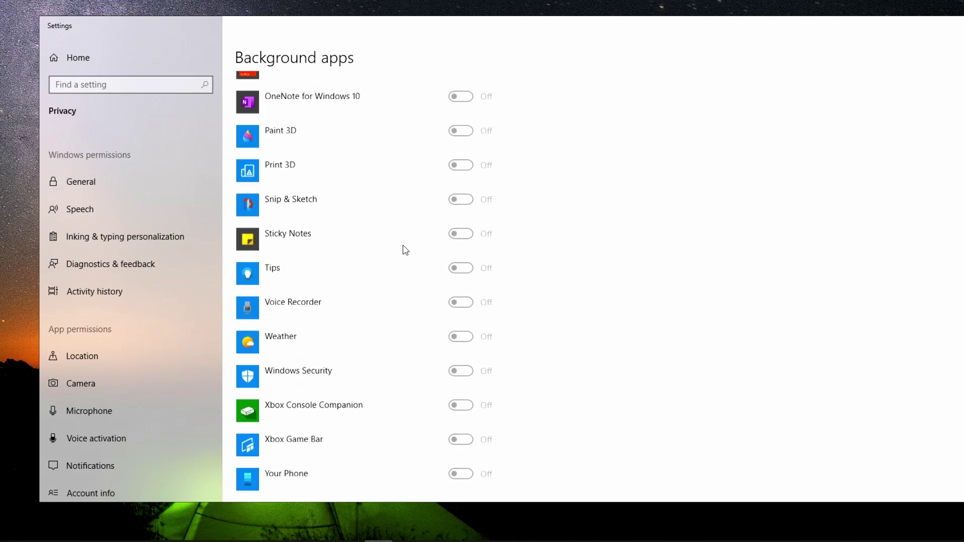
scroll(405, 250, "up", 3)
scroll(405, 249, "up", 6)
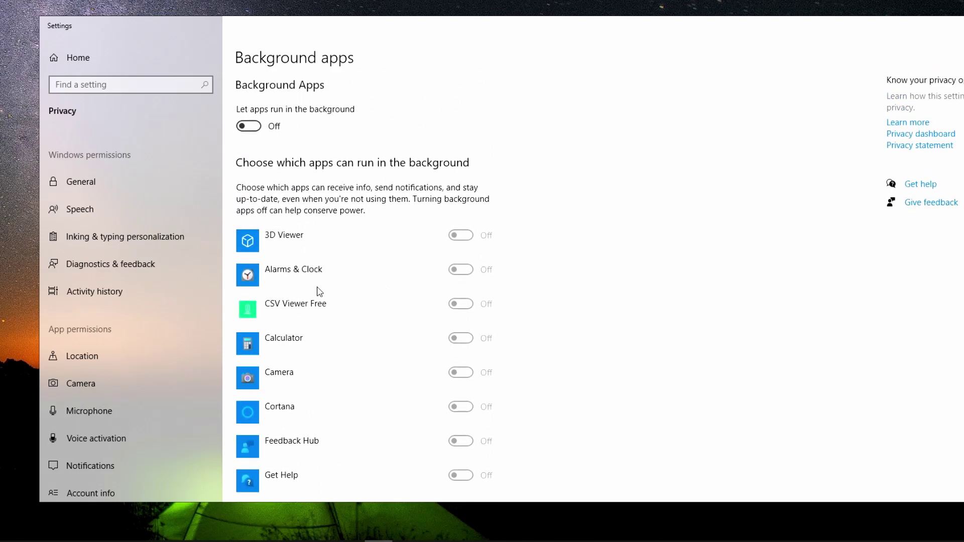
scroll(387, 350, "down", 3)
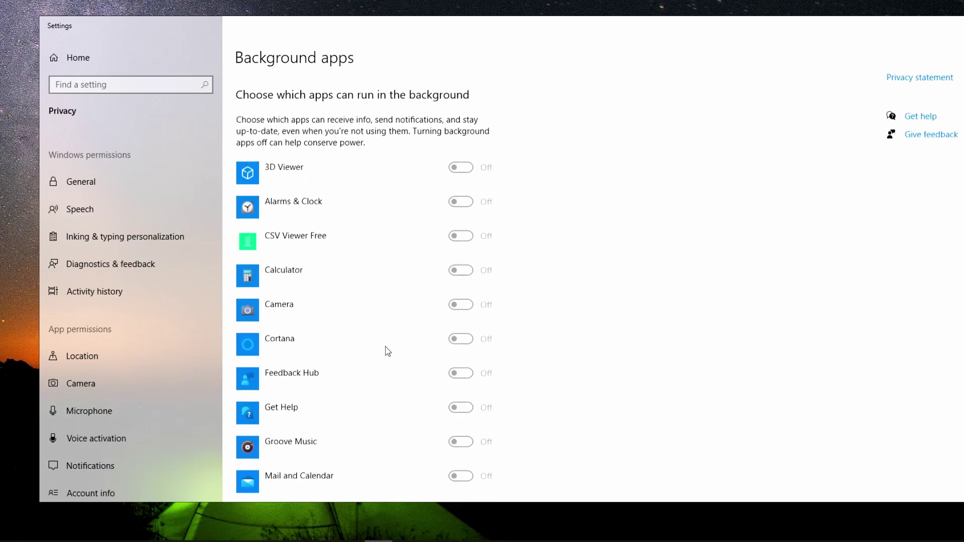
scroll(384, 363, "up", 3)
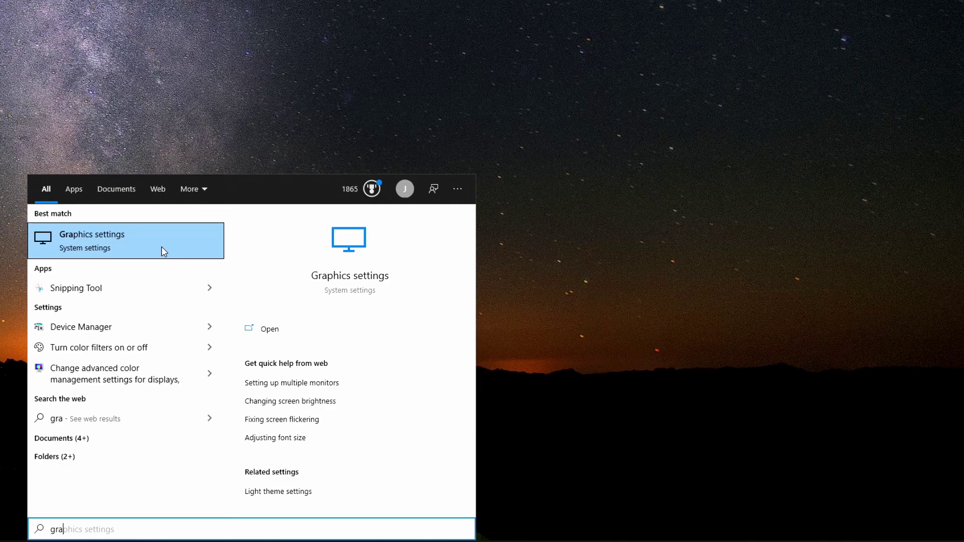
Open the Windows Graphics settings and add the ModernWarfare application from the Call of Duty Modern Warfare folder
left_click(161, 246)
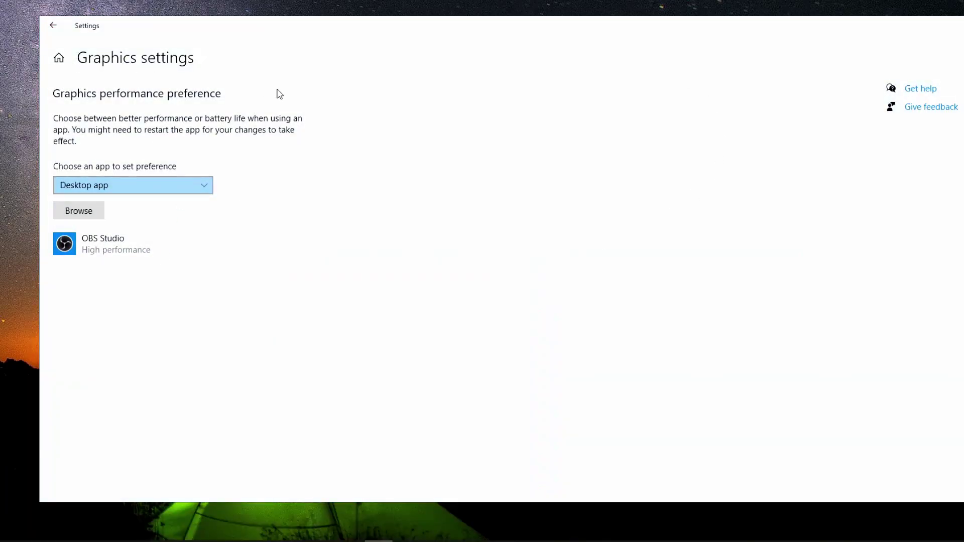
left_click(78, 210)
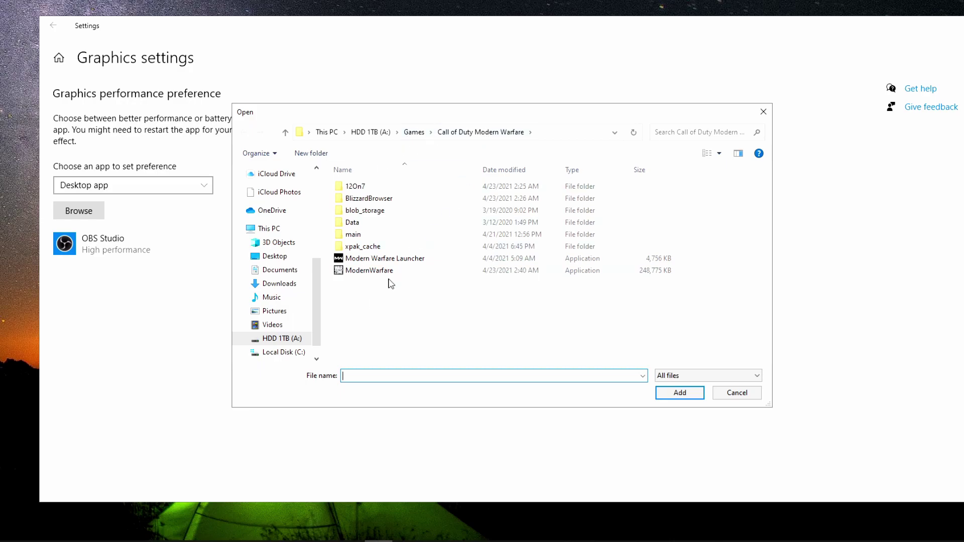
double_click(344, 271)
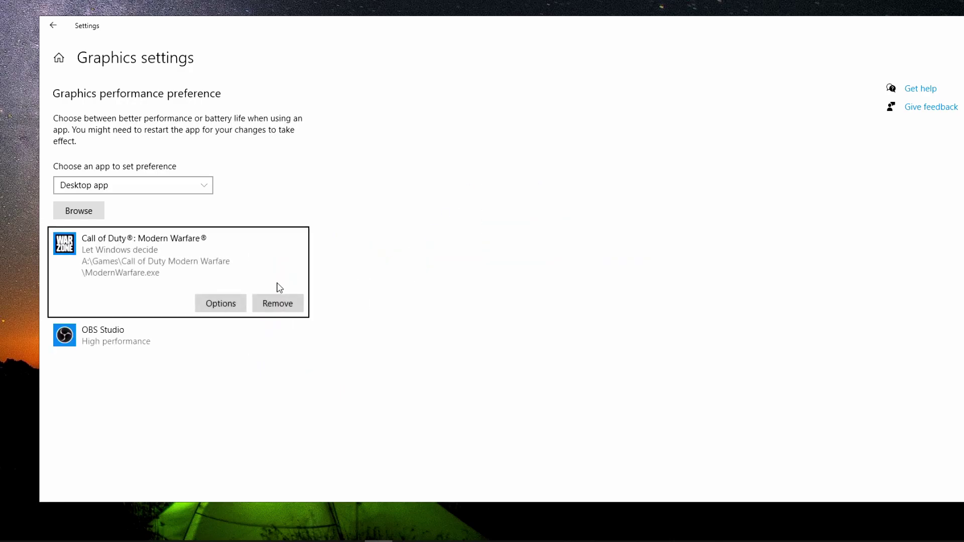
Set the graphics preference of Call of Duty: Modern Warfare to High performance and save it
left_click(223, 305)
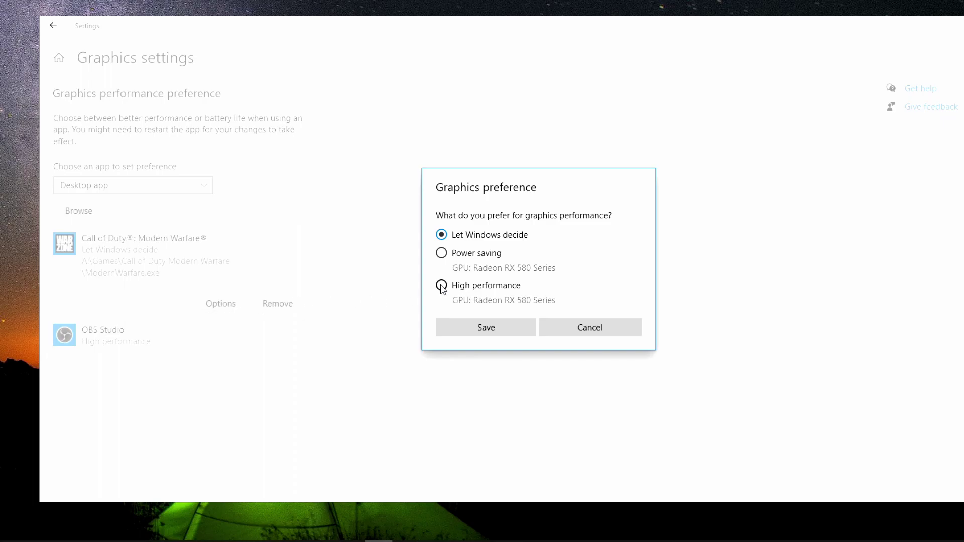
left_click(441, 286)
left_click(483, 327)
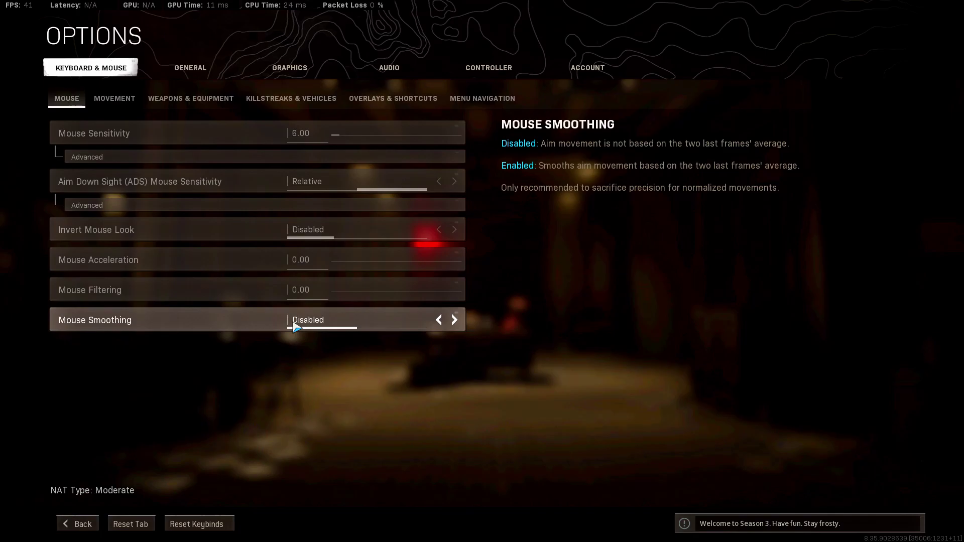
Switch to Call of Duty: Modern Warfare and examine the advanced ADS Field of View setting in the general options
left_click(191, 68)
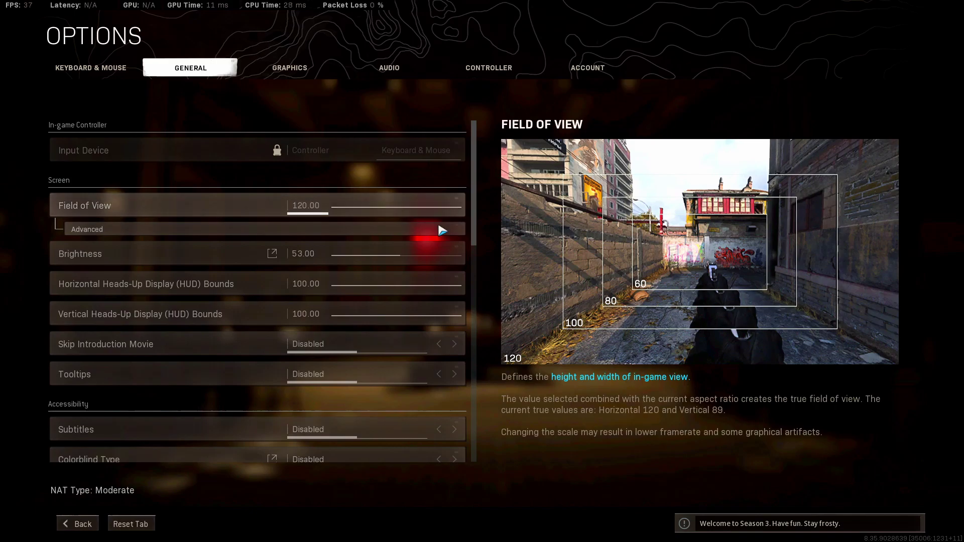
left_click(299, 229)
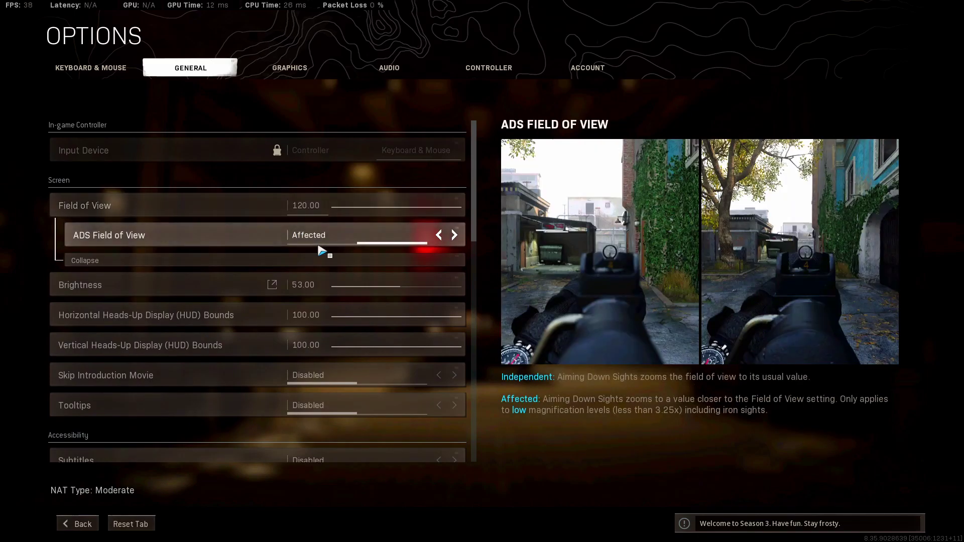
left_click(369, 260)
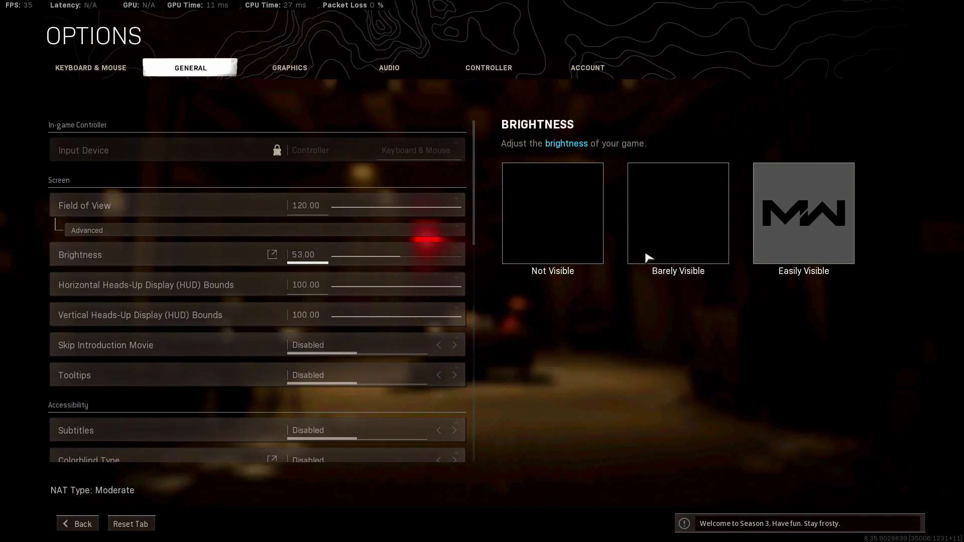
Set the display mode to Fullscreen in the game's graphics options
key("e")
left_click(345, 153)
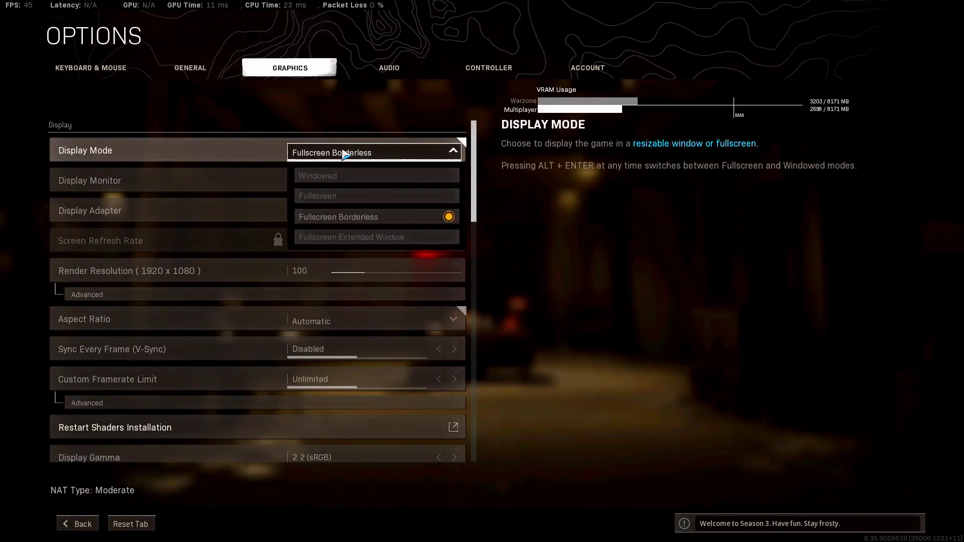
left_click(339, 201)
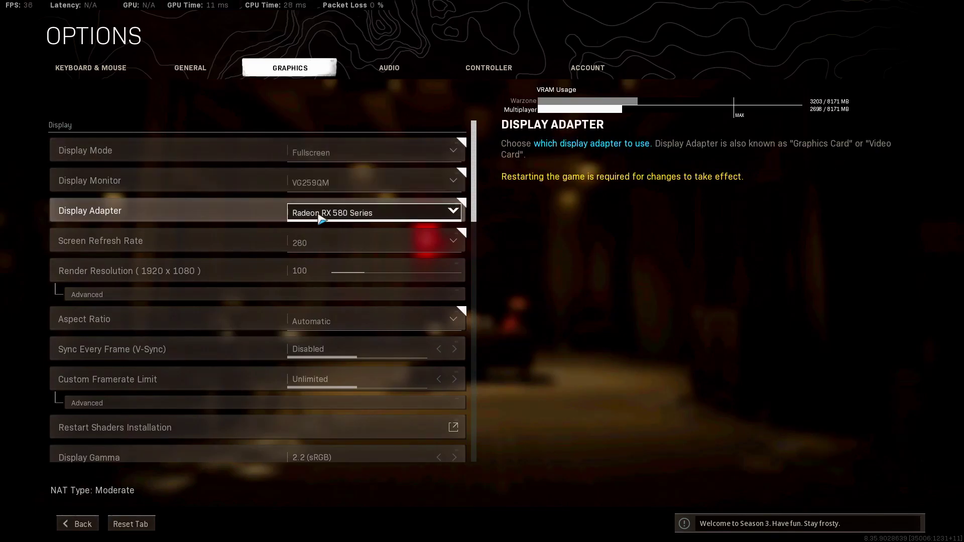
Set the screen refresh rate to 280
left_click(329, 243)
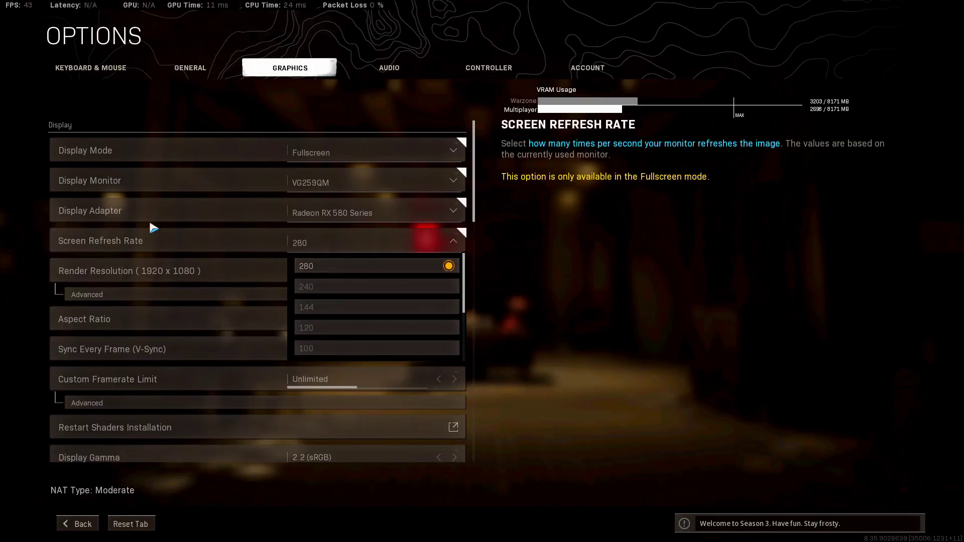
left_click(143, 242)
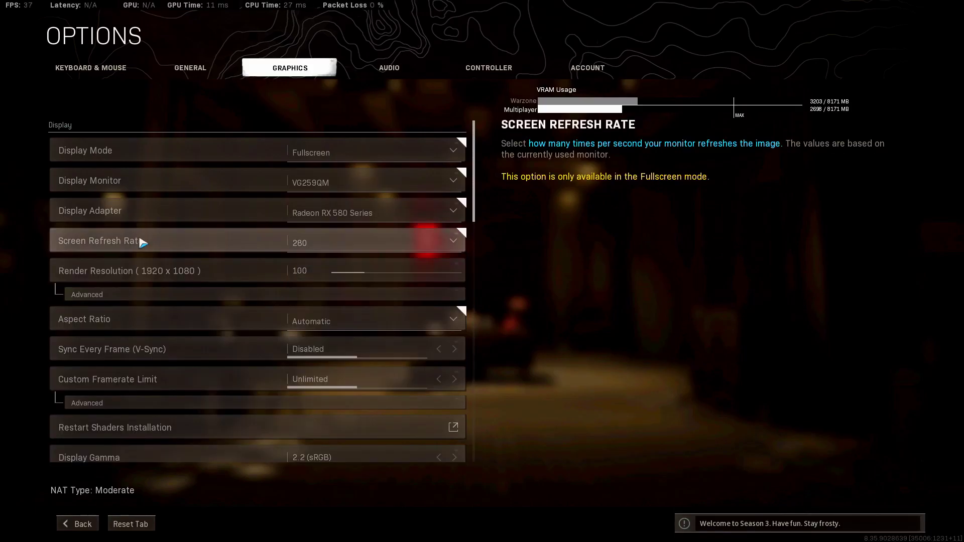
left_click(344, 243)
left_click(281, 265)
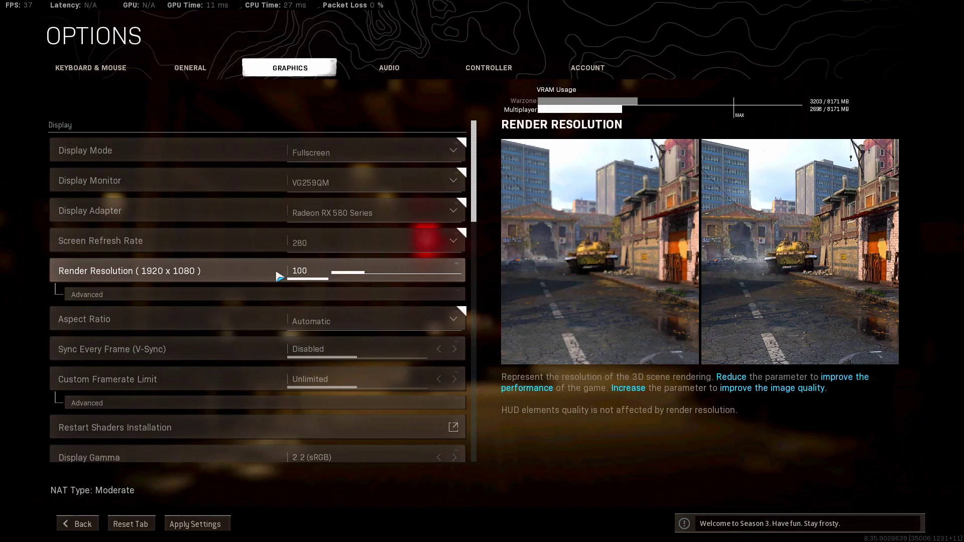
Enter 100 as the render resolution and apply the graphics settings
left_click(309, 271)
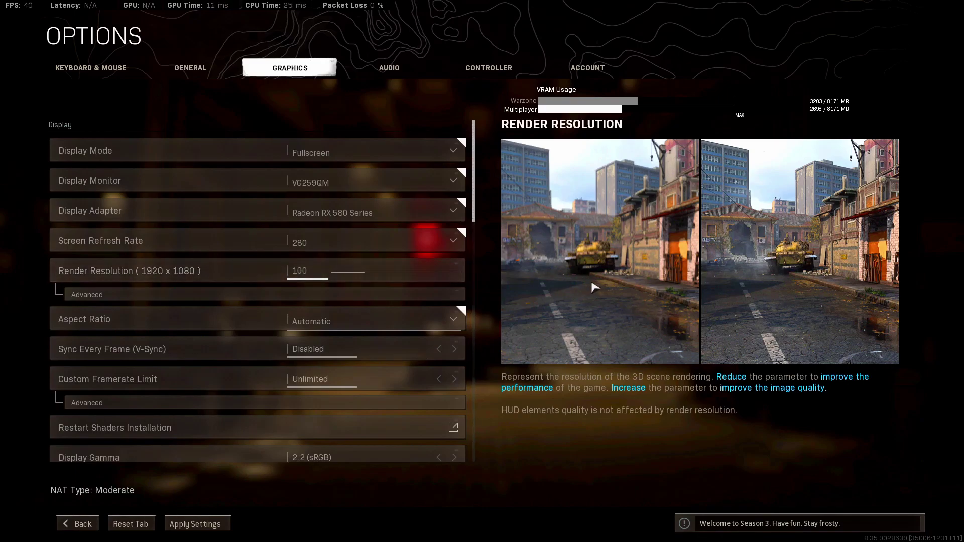
double_click(311, 272)
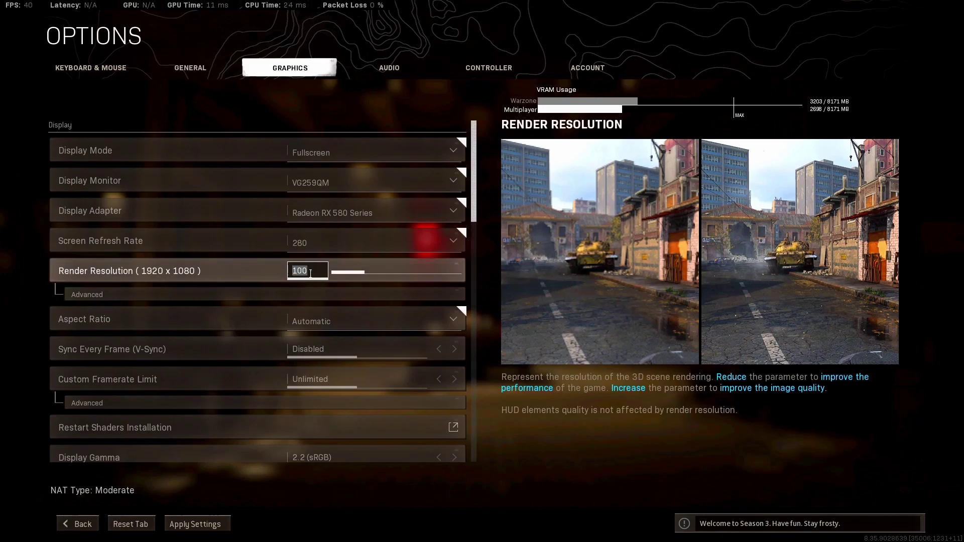
type("1")
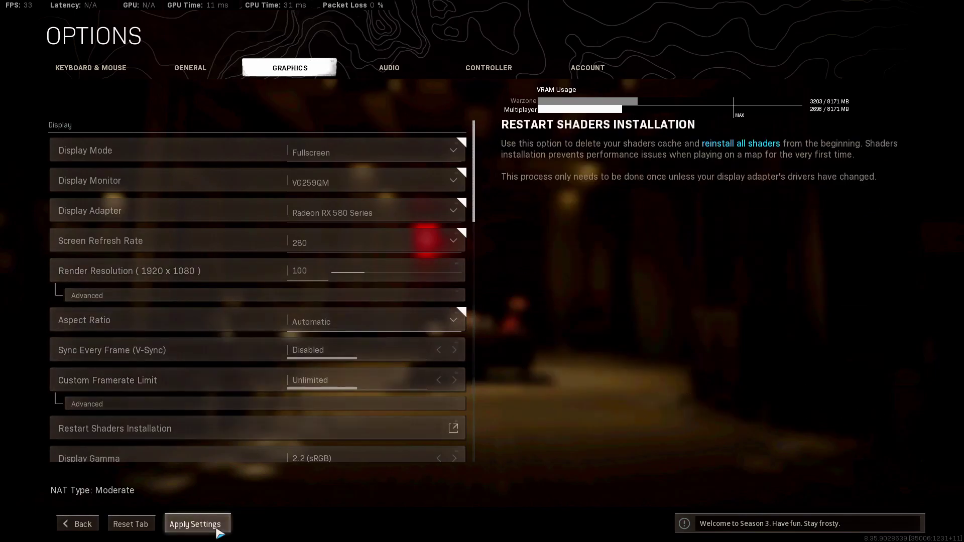
left_click(191, 525)
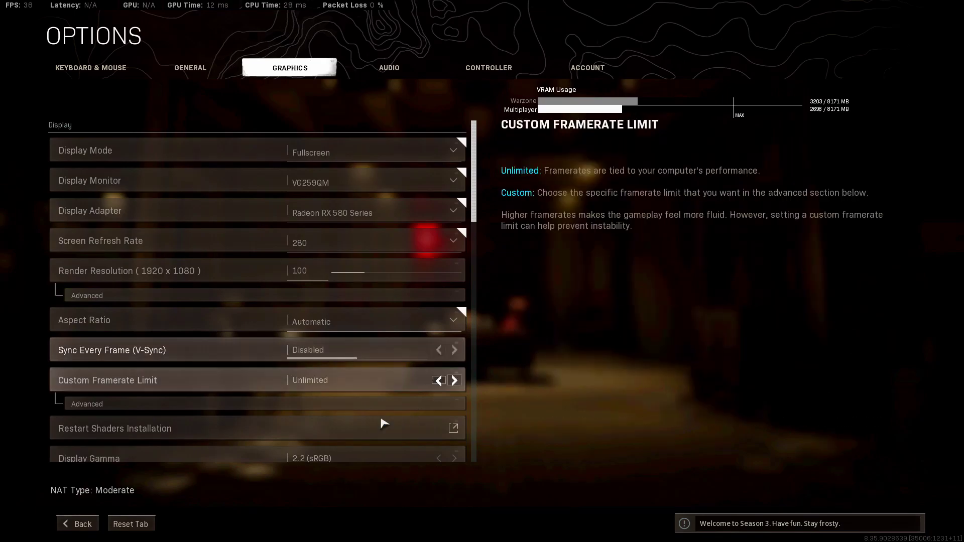
Examine the advanced gameplay, menu and out-of-focus limits under Custom Framerate Limit, then collapse them
scroll(383, 417, "down", 3)
scroll(379, 405, "up", 3)
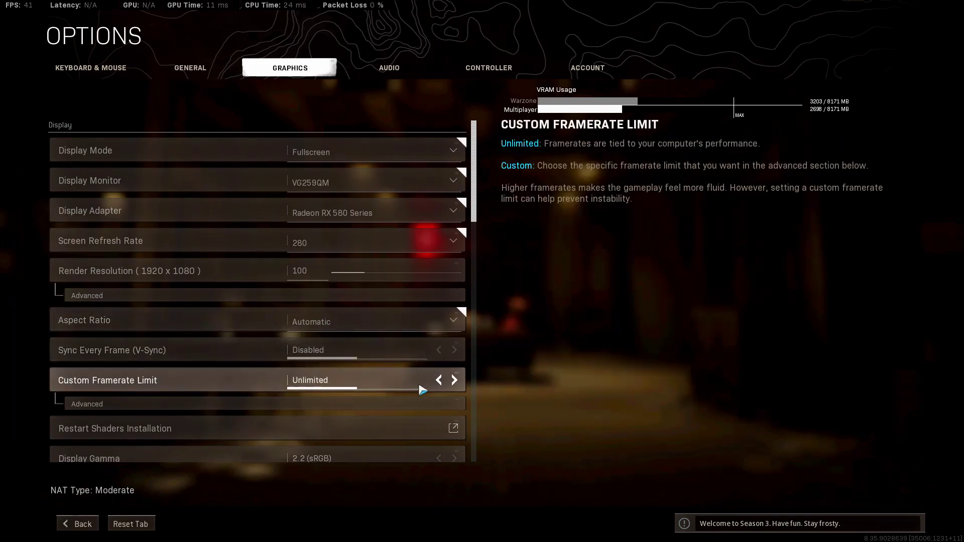
left_click(419, 403)
scroll(396, 395, "down", 1)
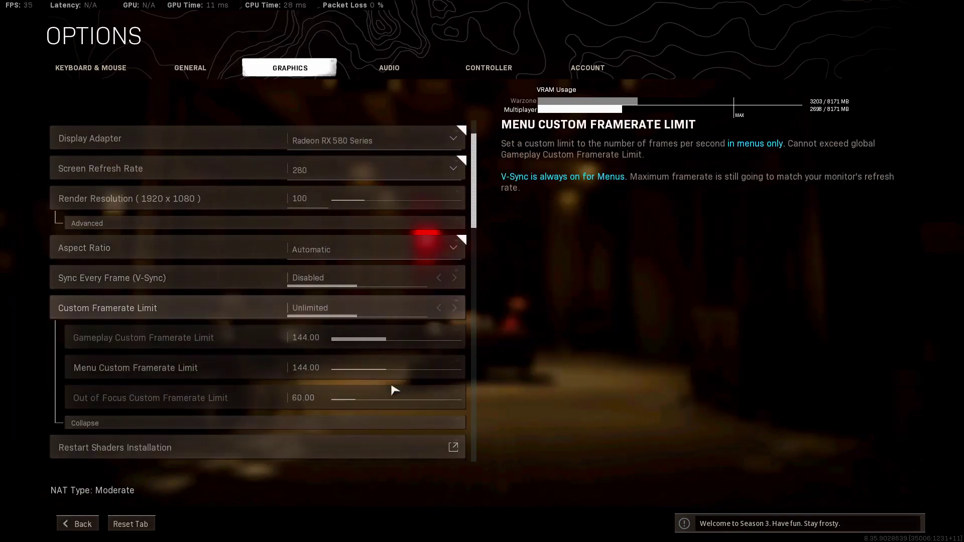
left_click(373, 426)
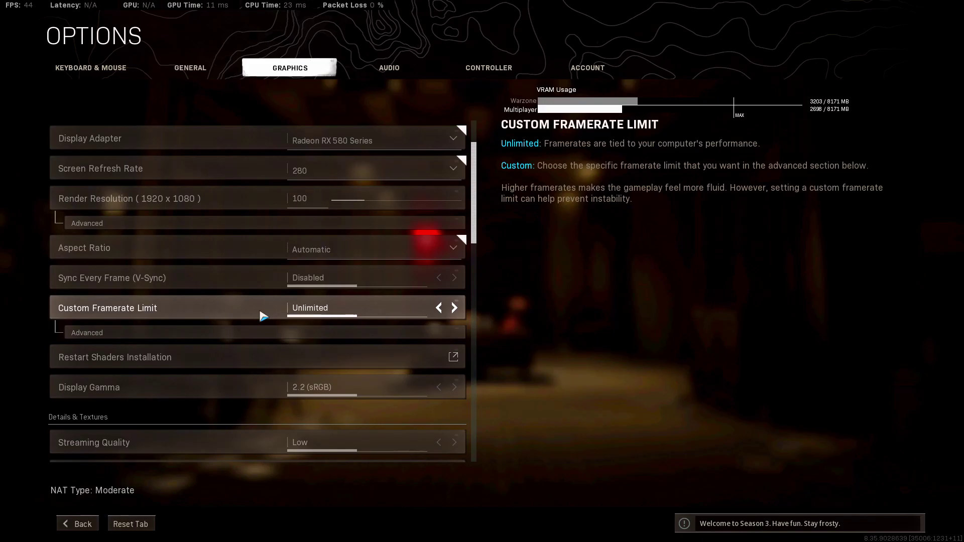
Try the 2.4 (BT1886) display gamma and return it to 2.2 (sRGB)
left_click(454, 388)
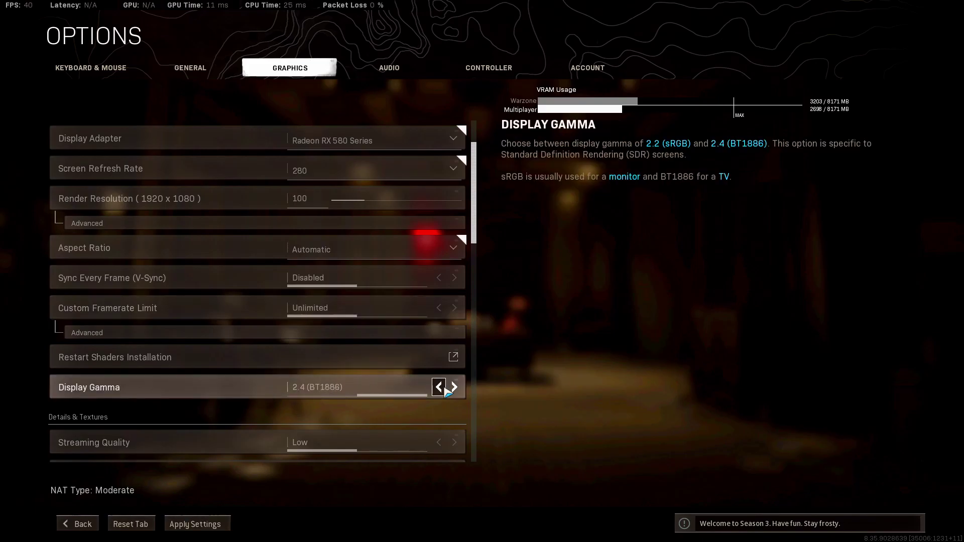
left_click(439, 387)
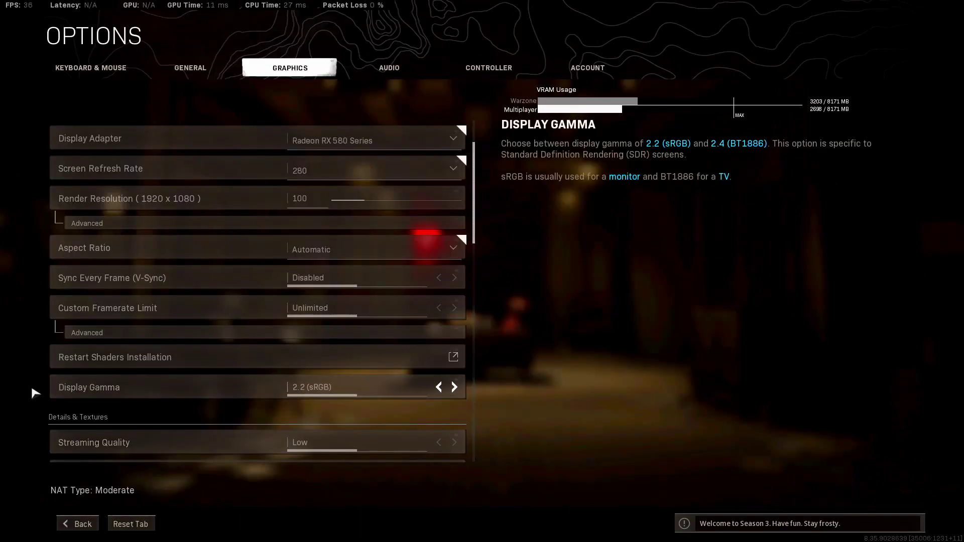
scroll(151, 414, "down", 5)
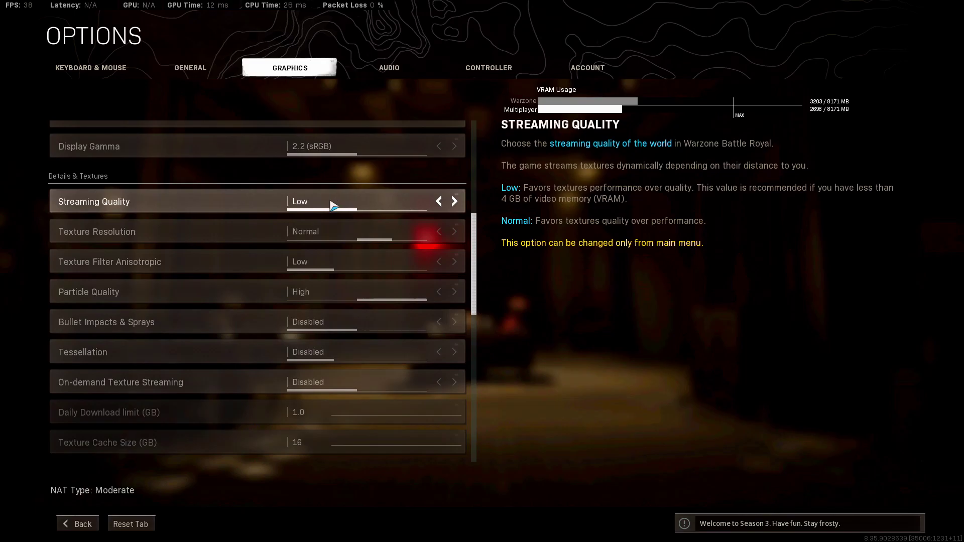
Try the Normal streaming quality to compare its VRAM usage, and return the option to Low
left_click(459, 200)
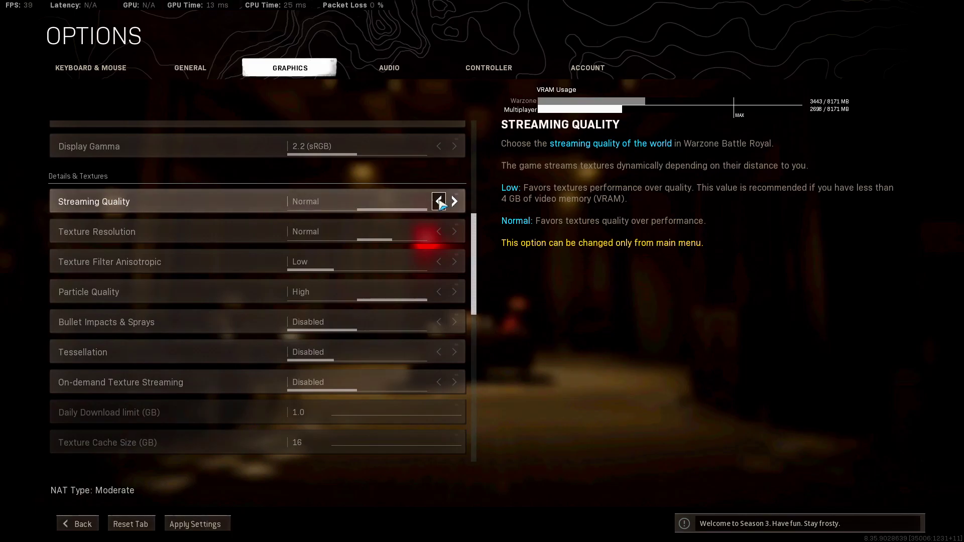
left_click(440, 202)
left_click(441, 203)
left_click(442, 203)
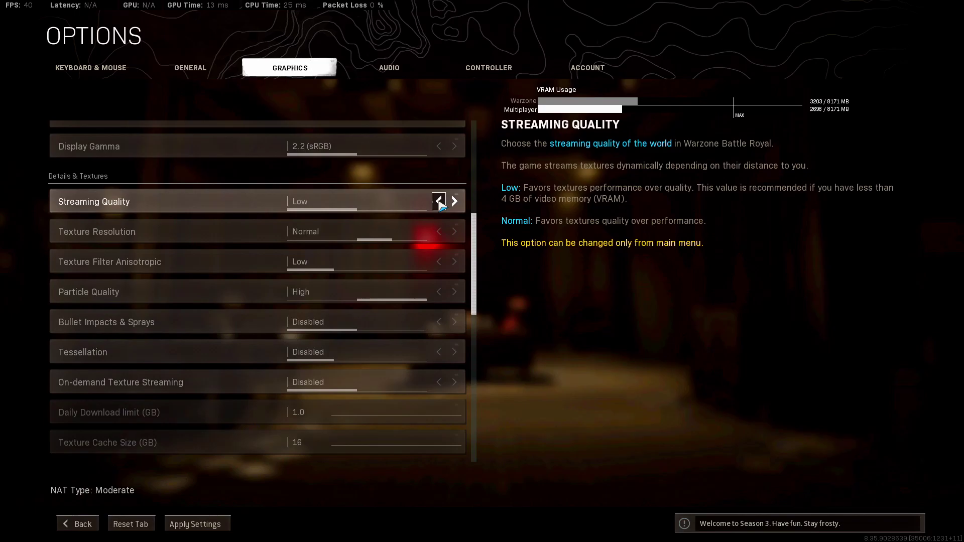
left_click(438, 202)
left_click(439, 202)
left_click(438, 202)
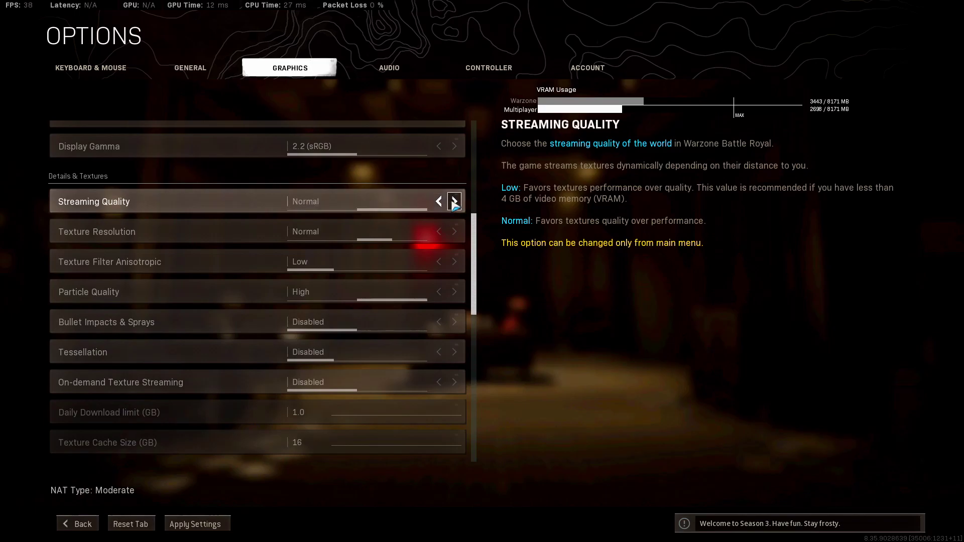
left_click(439, 201)
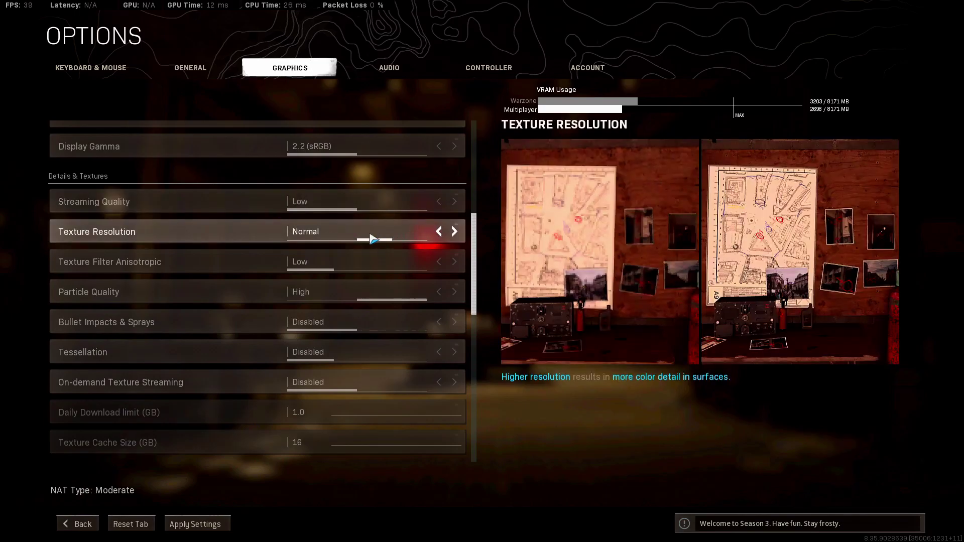
Compare the VRAM usage of the Low and Very Low texture resolutions, and return the option to Normal
left_click(440, 232)
left_click(439, 231)
left_click(455, 231)
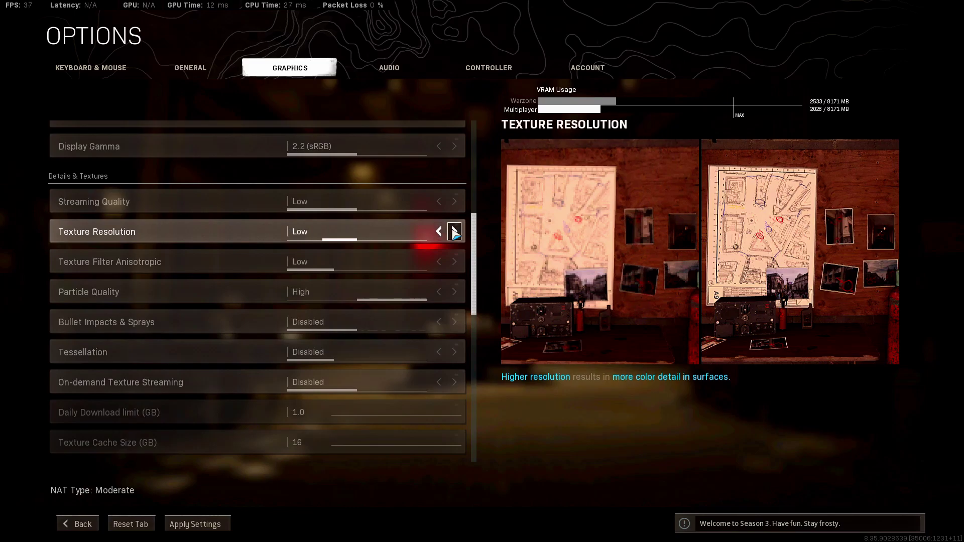
left_click(455, 232)
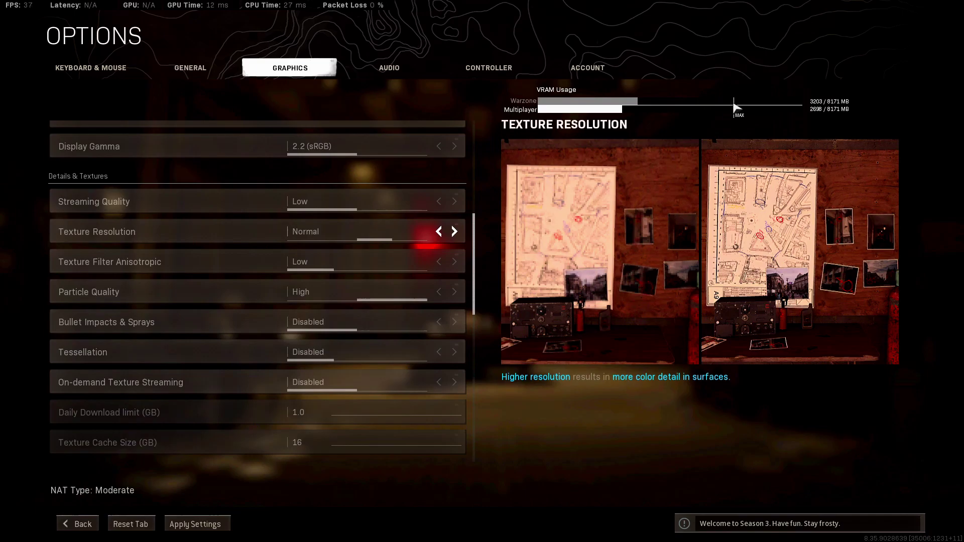
left_click(440, 233)
left_click(449, 234)
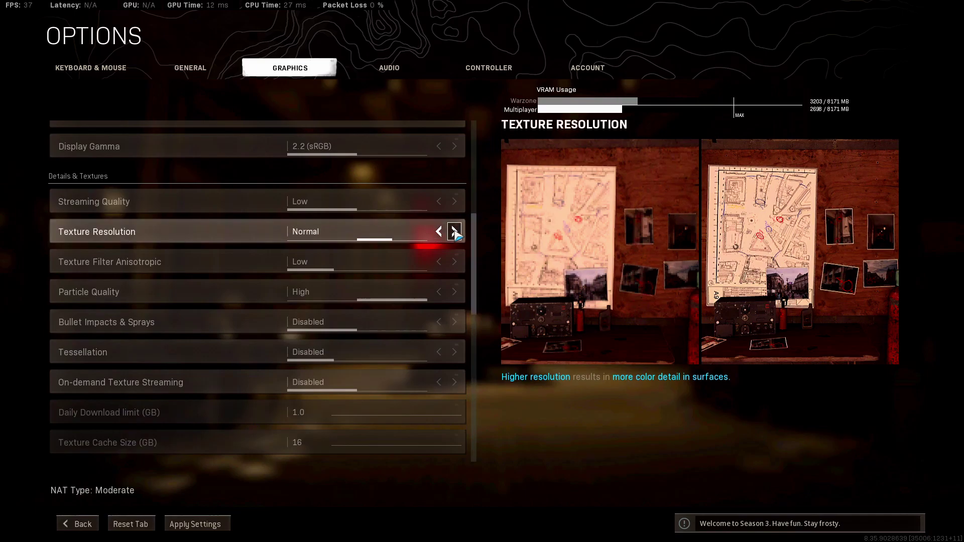
left_click(440, 232)
left_click(440, 232)
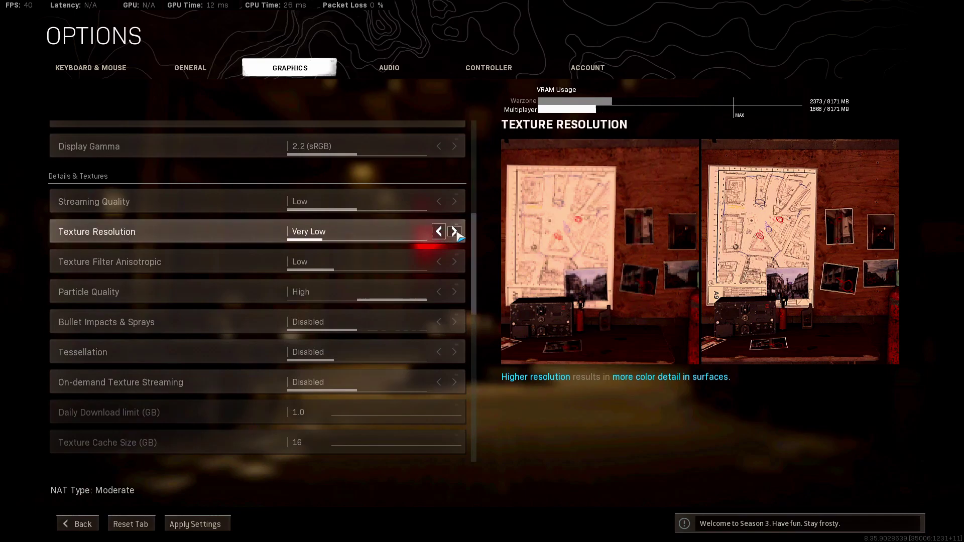
left_click(455, 232)
left_click(455, 232)
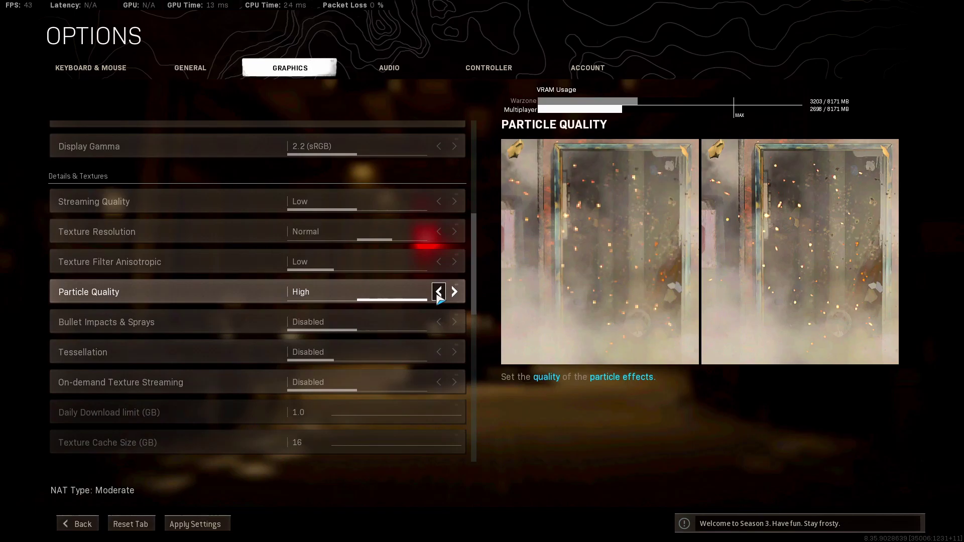
Toggle Particle Quality to its other level and back to High
left_click(438, 296)
left_click(455, 293)
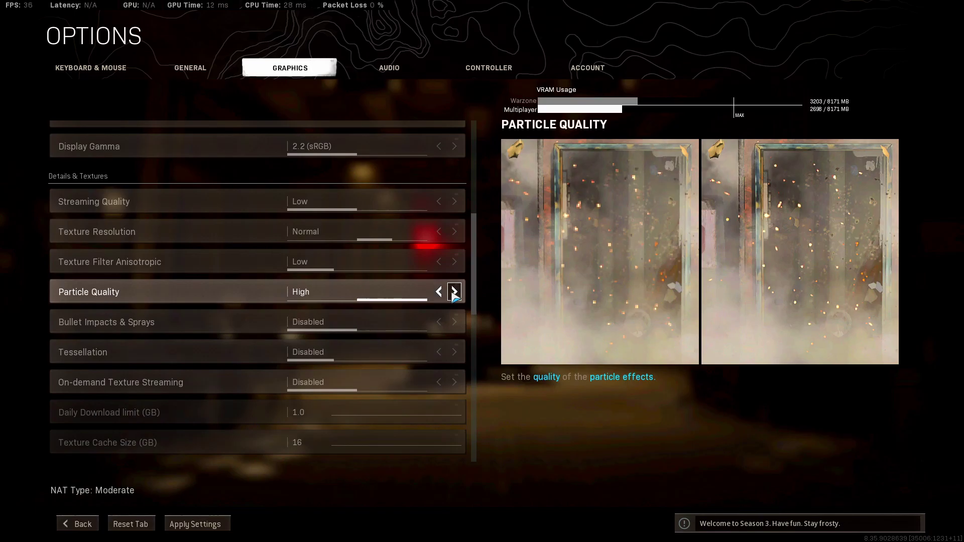
left_click(194, 524)
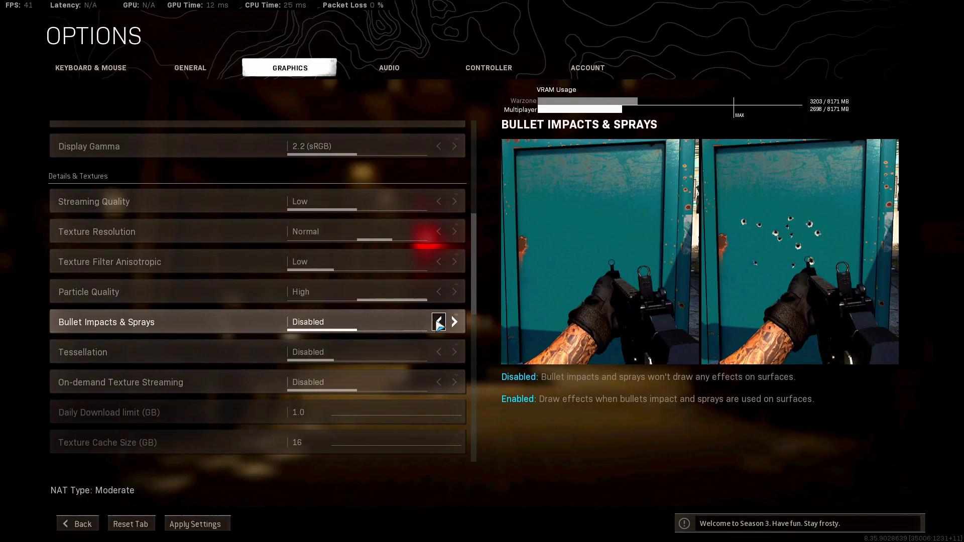
Enable Bullet Impacts & Sprays, apply the settings, and switch the option back to Disabled
left_click(454, 322)
left_click(196, 524)
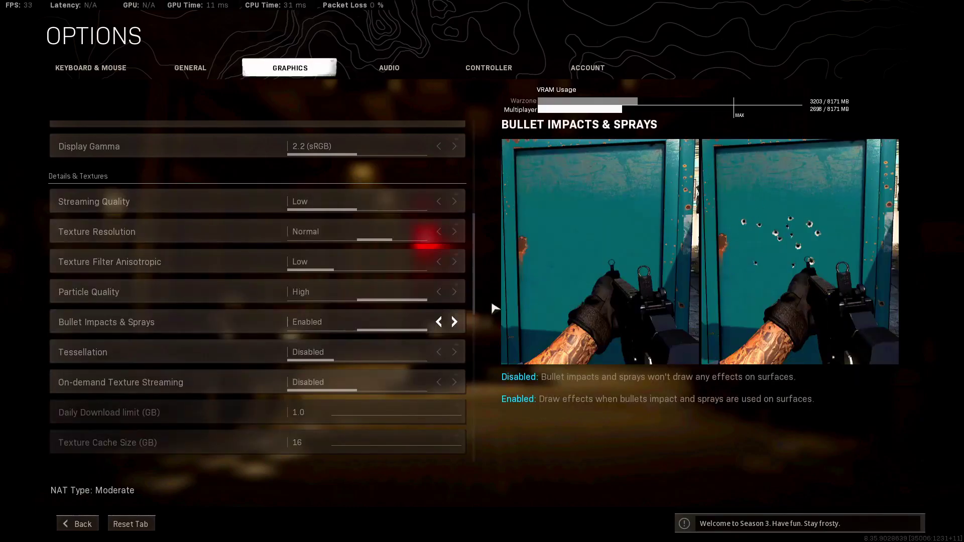
left_click(454, 321)
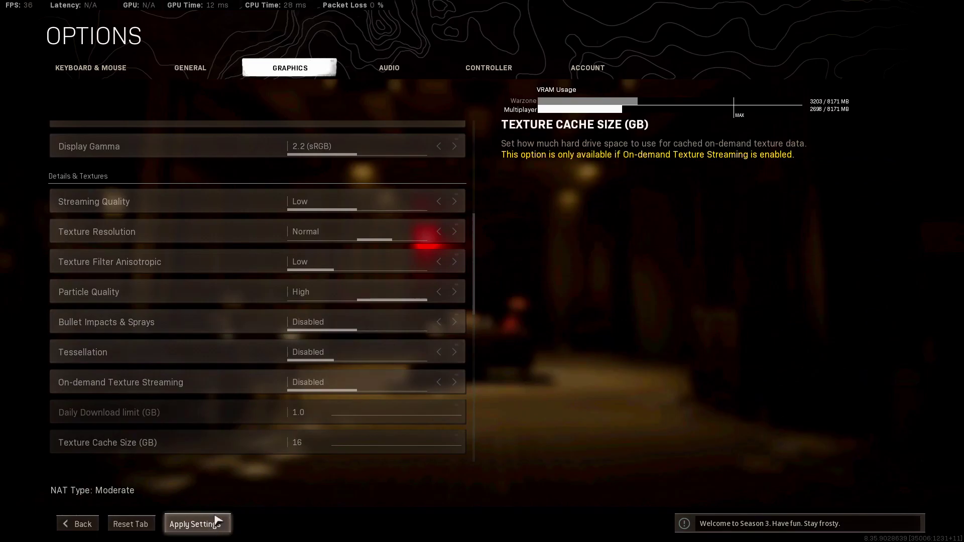
Try Near tessellation, return it to Disabled and apply the graphics settings
left_click(455, 352)
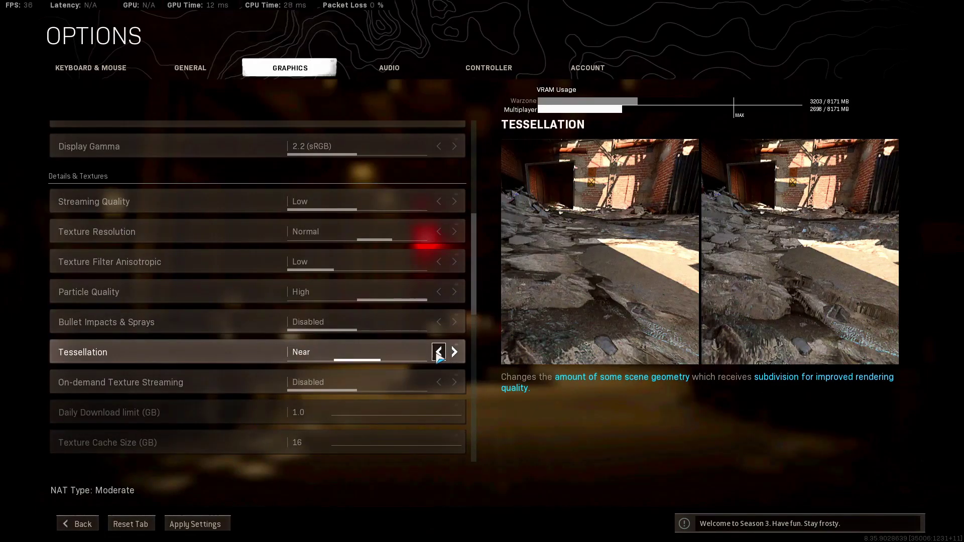
left_click(437, 354)
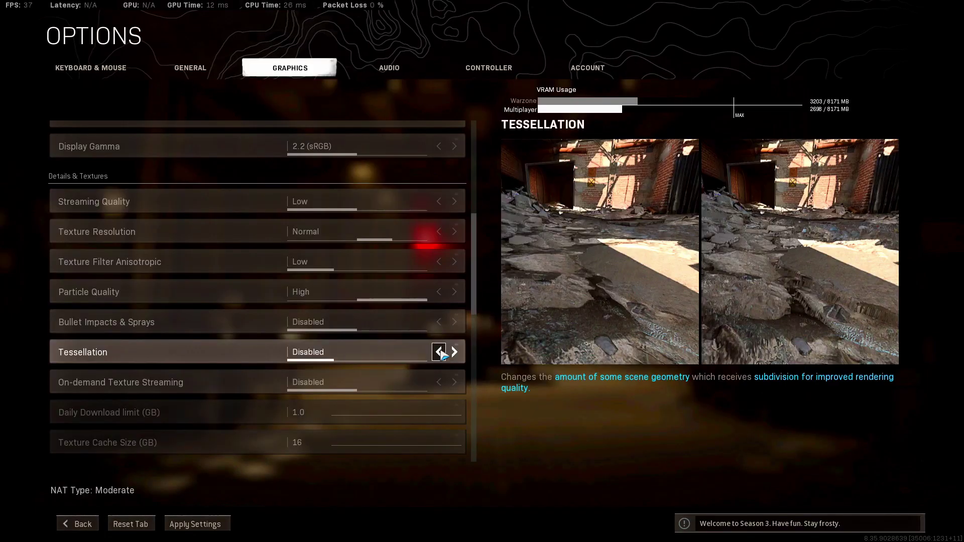
left_click(196, 523)
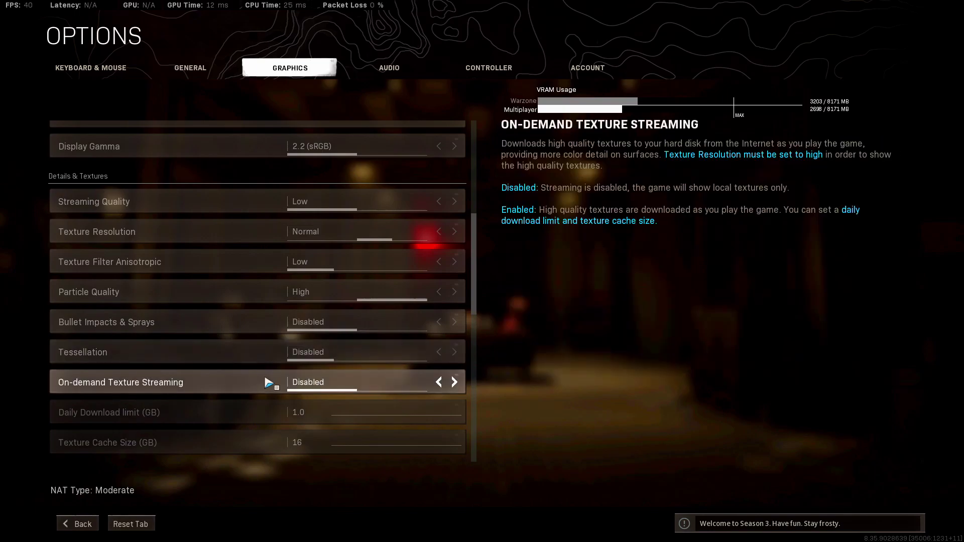
Cycle through the Shadow Map Resolution levels under Shadow & Lighting and return the option to Low
scroll(269, 382, "down", 5)
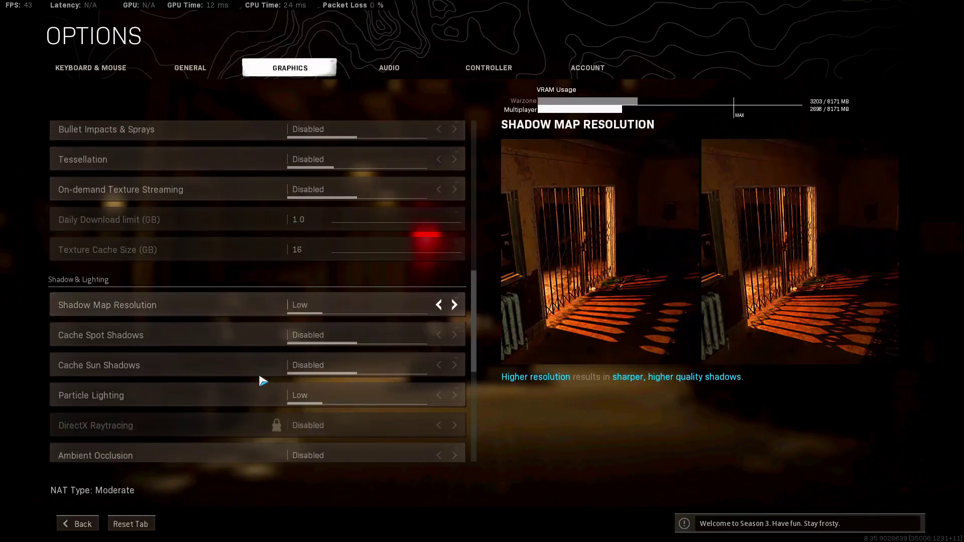
scroll(263, 381, "down", 3)
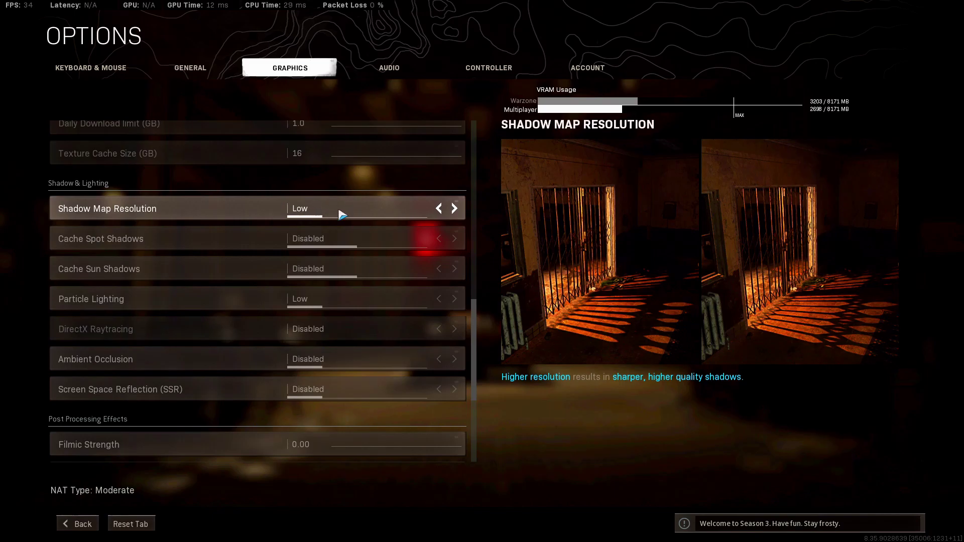
left_click(455, 208)
left_click(454, 208)
left_click(455, 209)
left_click(455, 209)
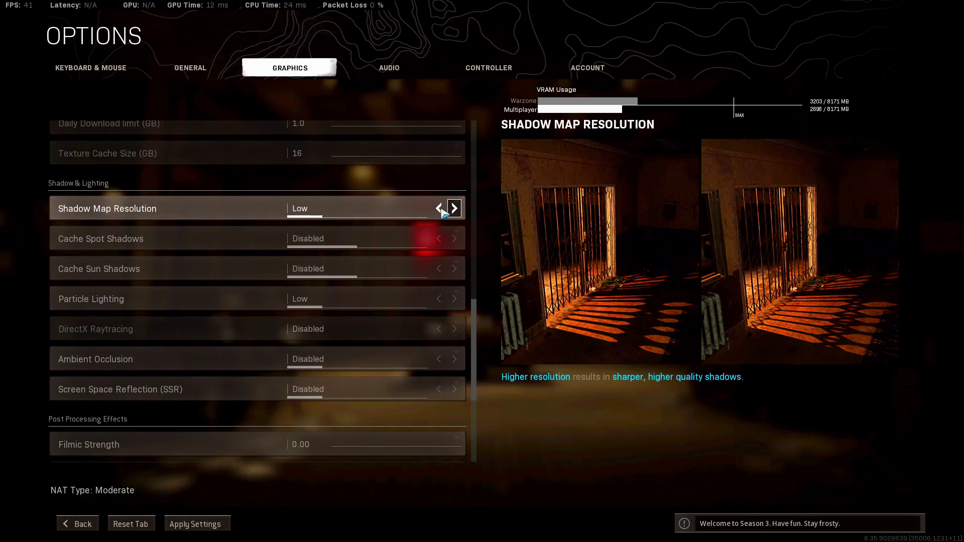
left_click(440, 210)
left_click(453, 210)
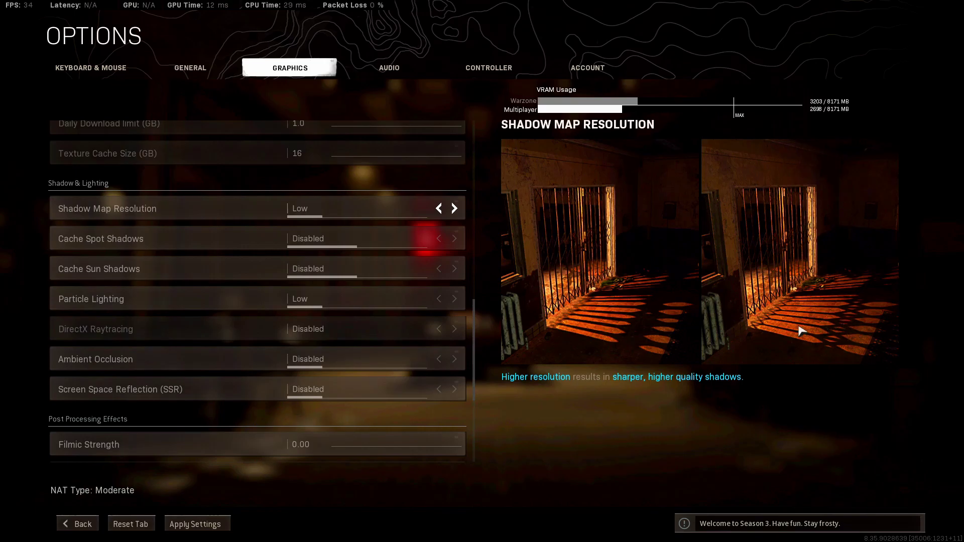
Try enabling Cache Spot Shadows and Cache Sun Shadows, and set both back to Disabled
left_click(455, 269)
left_click(454, 268)
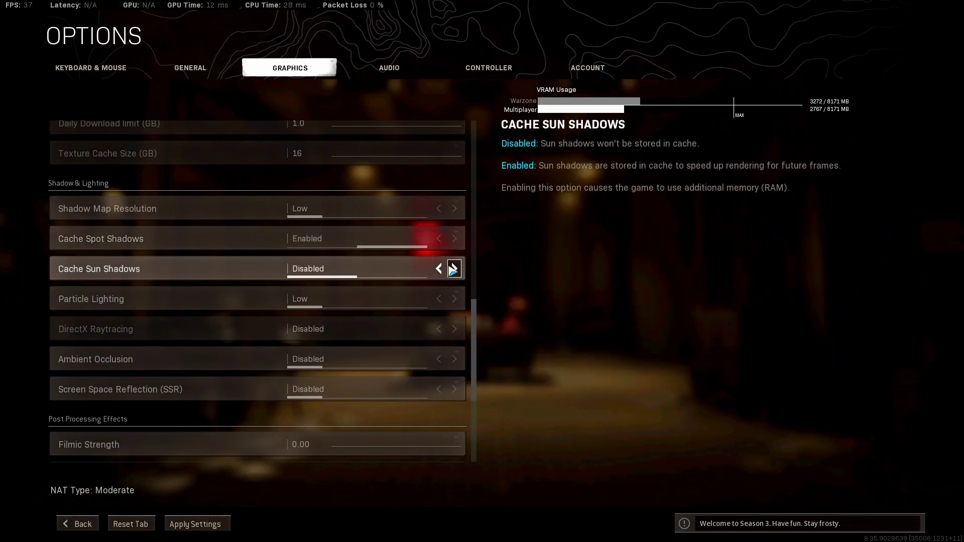
left_click(455, 269)
left_click(453, 268)
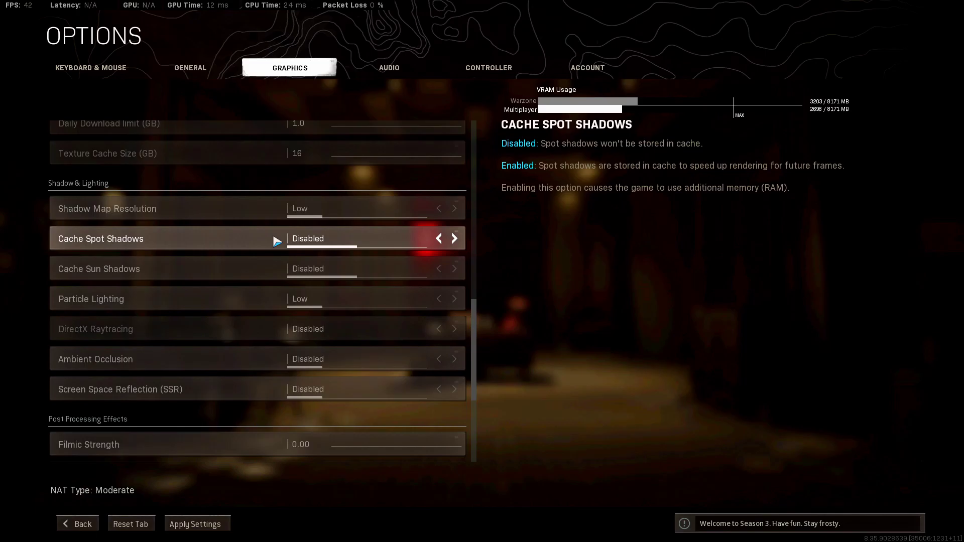
left_click(455, 239)
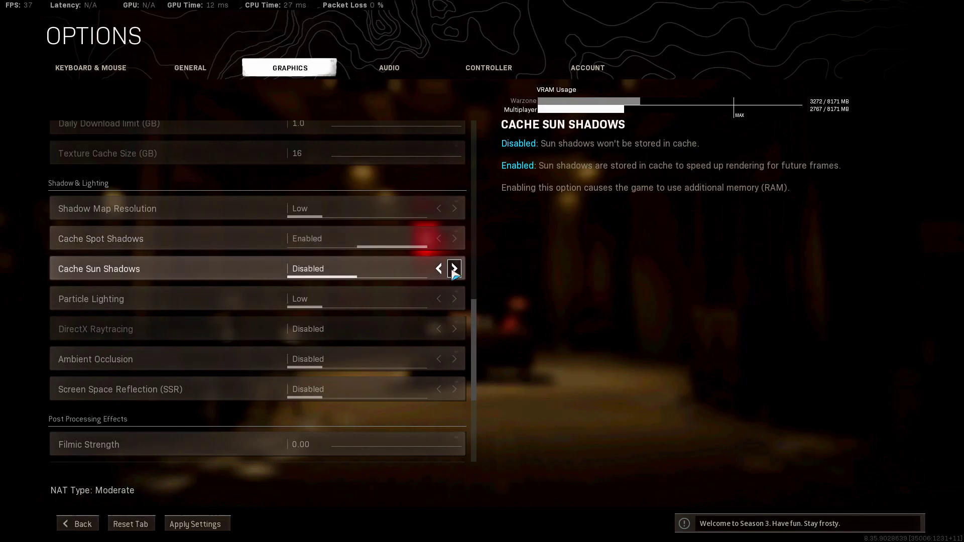
left_click(454, 269)
left_click(439, 241)
left_click(439, 269)
left_click(455, 239)
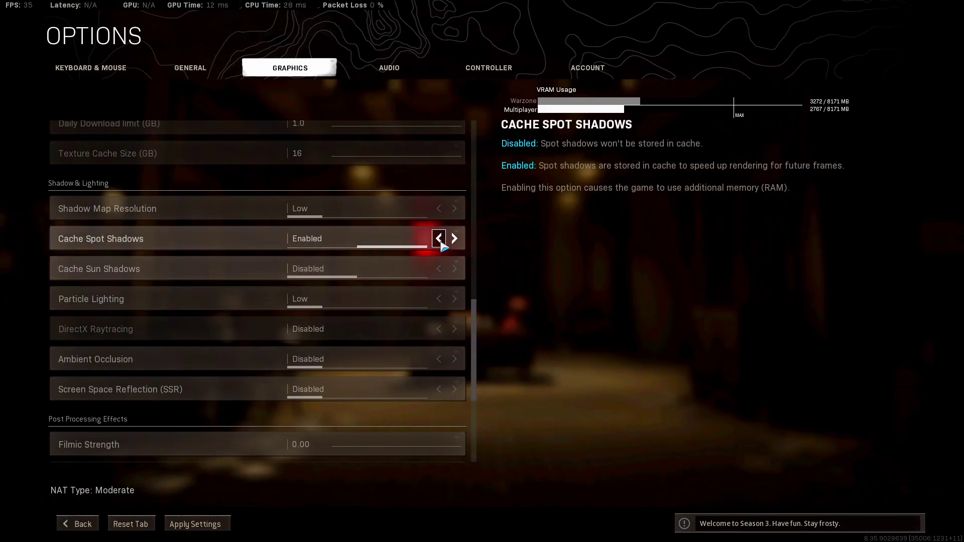
left_click(454, 269)
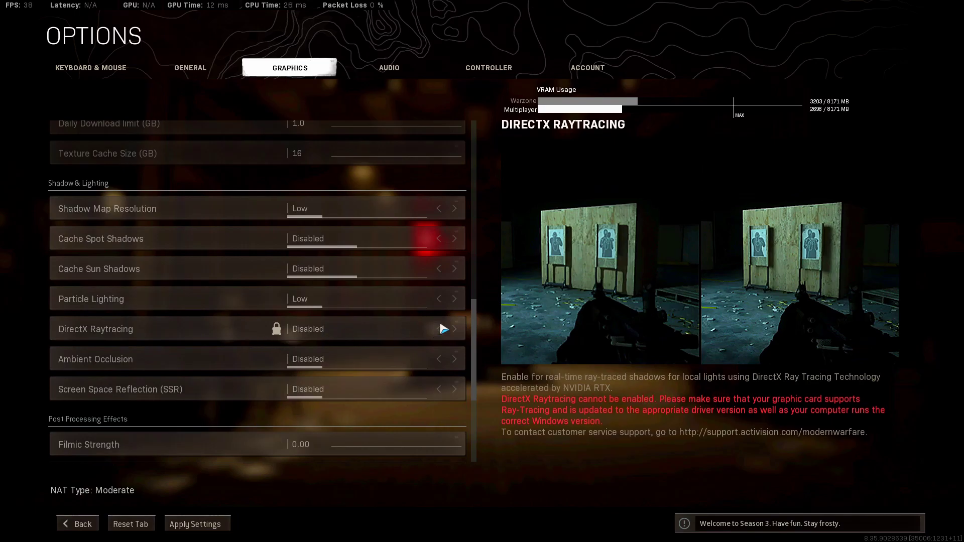
left_click(438, 329)
Cycle through the Off, SMAA 1X and SMAA T2X anti-aliasing modes and return to Filmic SMAA T2X
scroll(465, 333, "down", 3)
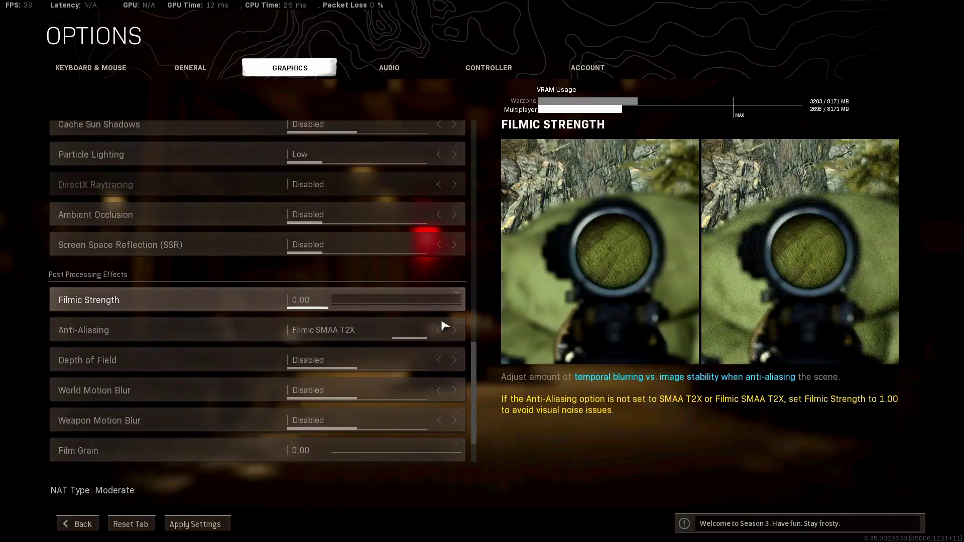
left_click(441, 331)
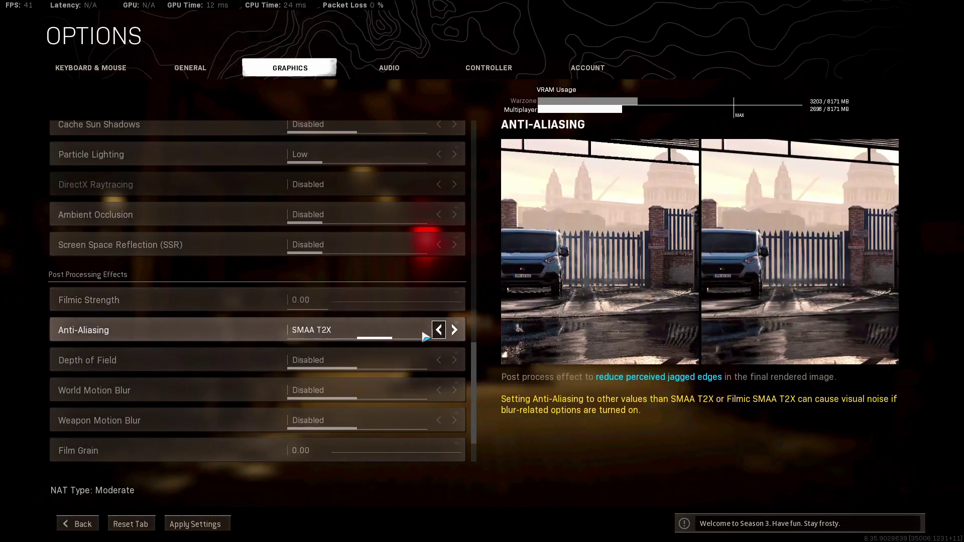
left_click(454, 331)
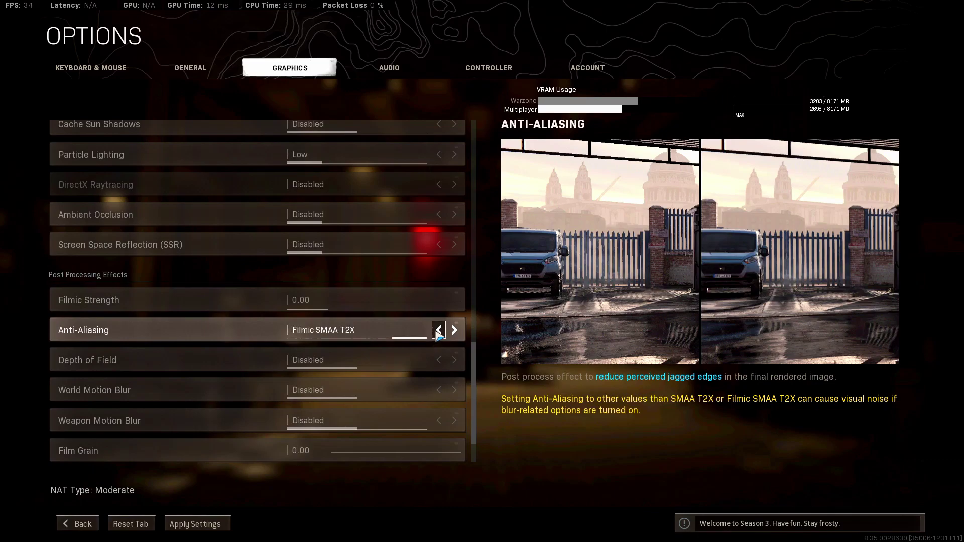
left_click(438, 330)
left_click(454, 331)
left_click(454, 331)
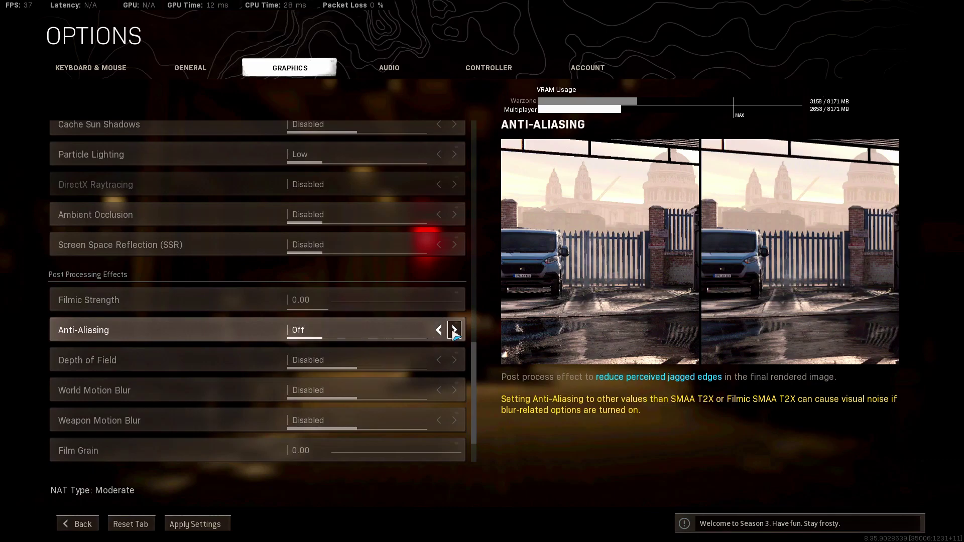
left_click(454, 331)
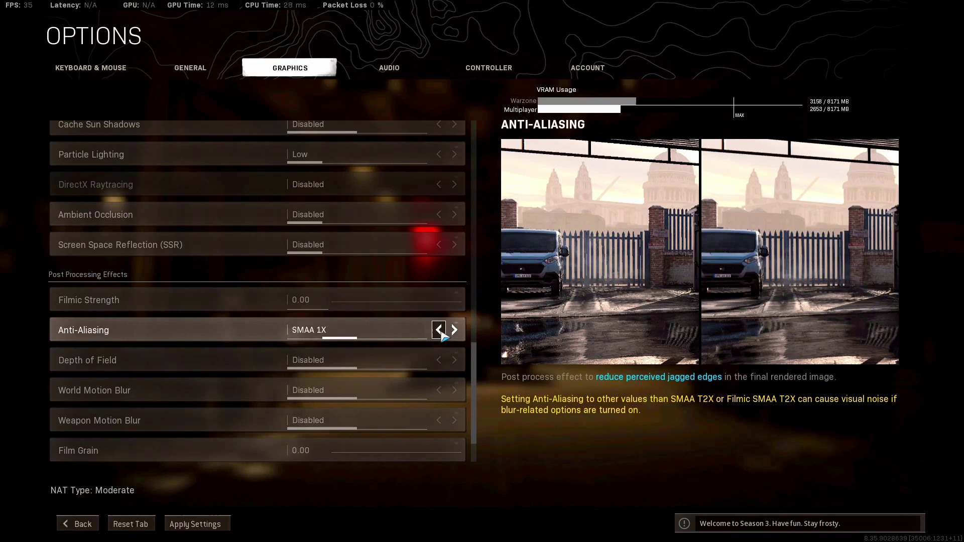
left_click(440, 330)
left_click(440, 331)
left_click(440, 330)
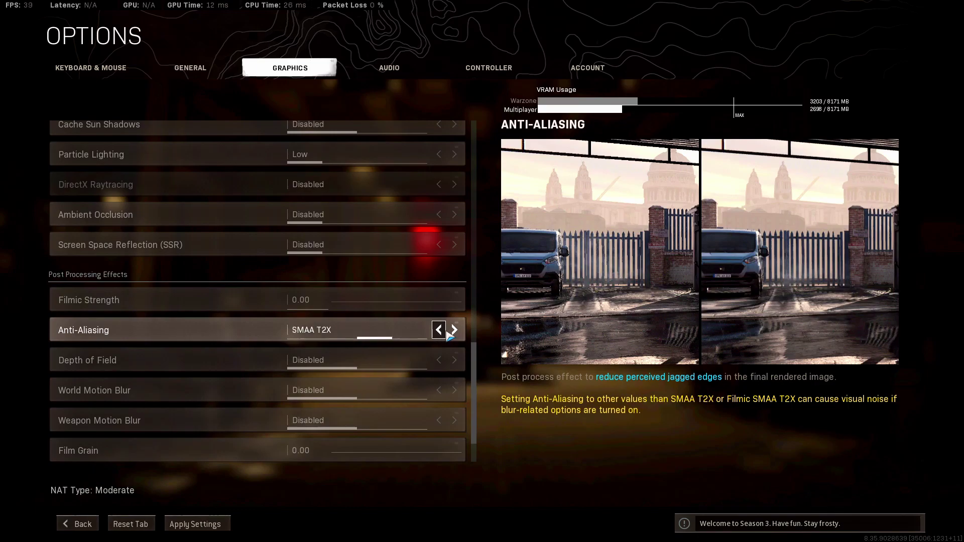
left_click(455, 332)
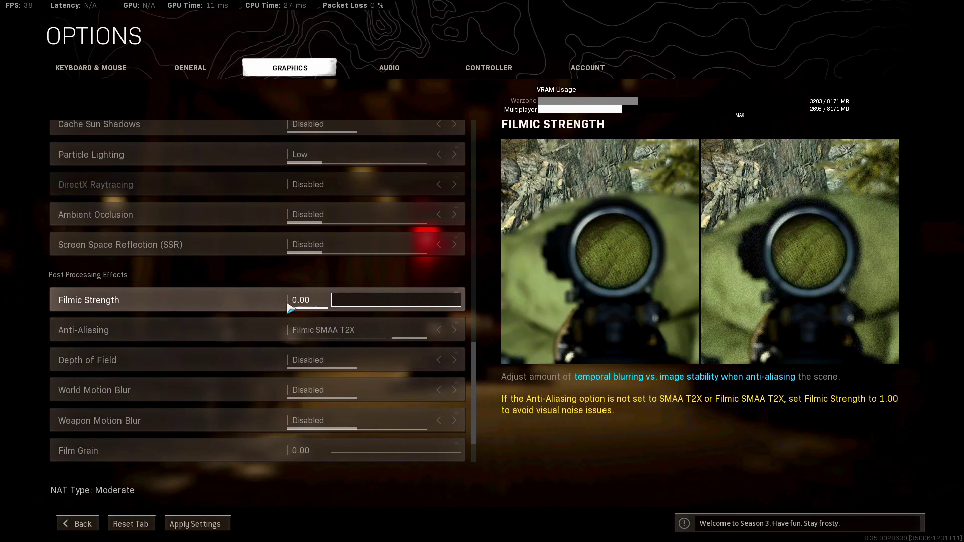
Raise Filmic Strength to 1.00 and set Anti-Aliasing to Off under Post Processing Effects
left_click_drag(360, 308, 459, 308)
left_click(455, 330)
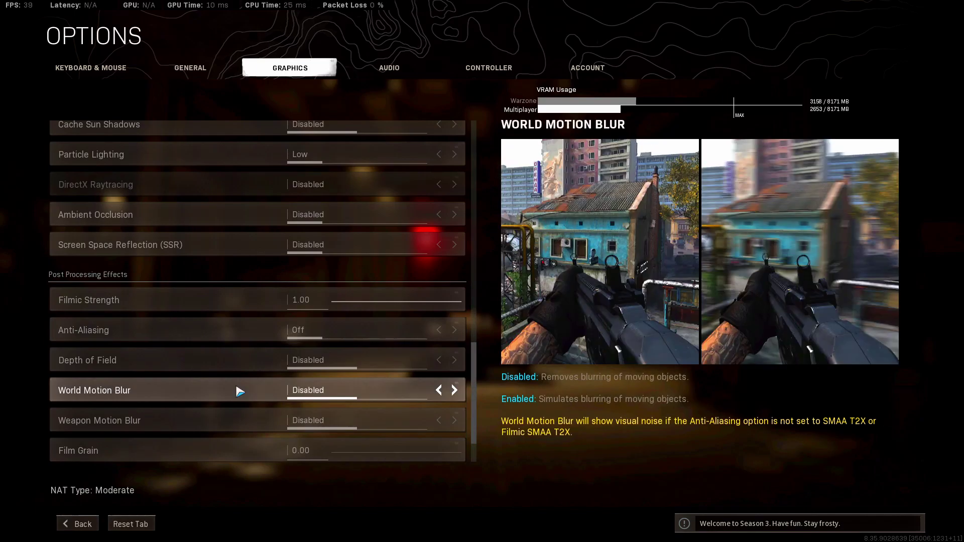
Try raising Film Grain under Post Processing Effects, return it to 0.00 and apply the settings
scroll(221, 421, "down", 2)
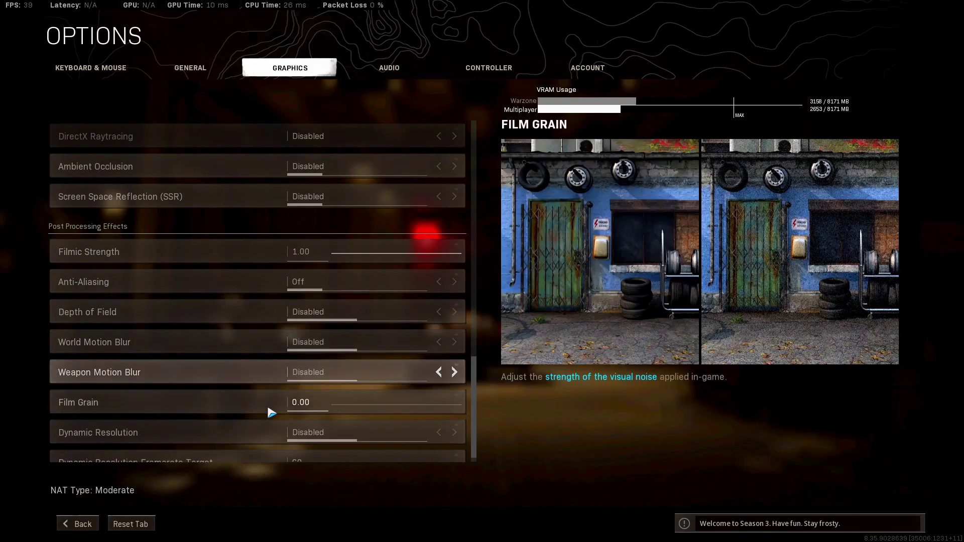
mouse_move(342, 410)
left_mouse_down()
mouse_move(491, 411)
mouse_move(350, 417)
left_mouse_up()
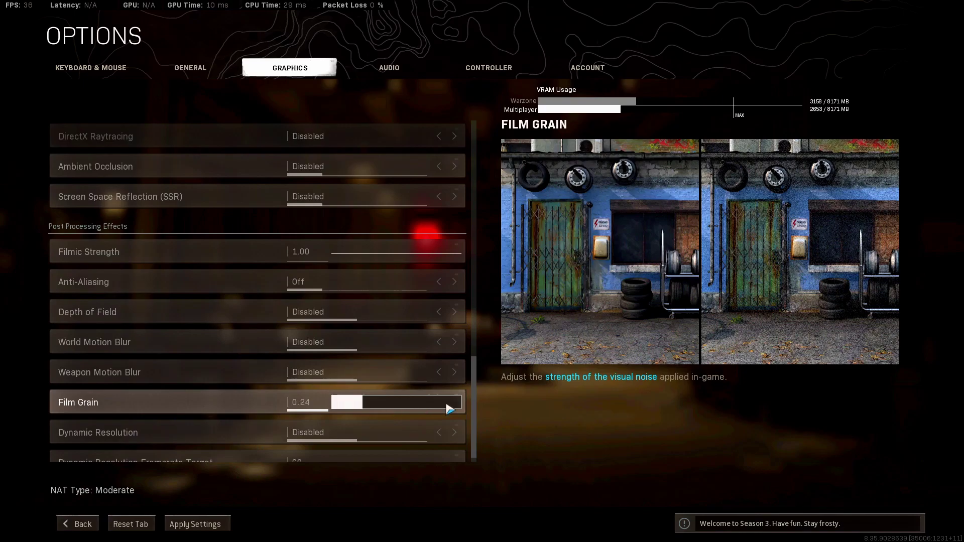
left_click_drag(447, 403, 302, 403)
left_click(298, 401)
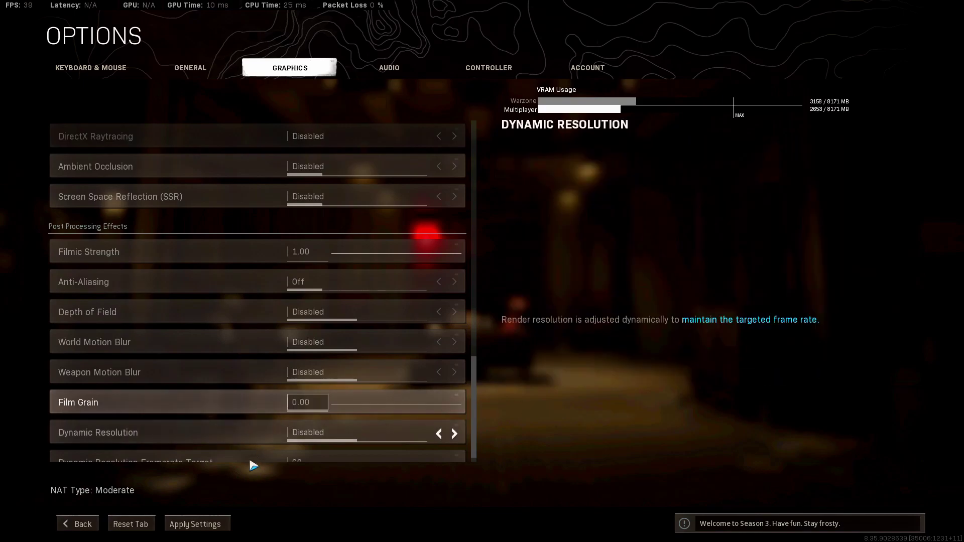
left_click(216, 524)
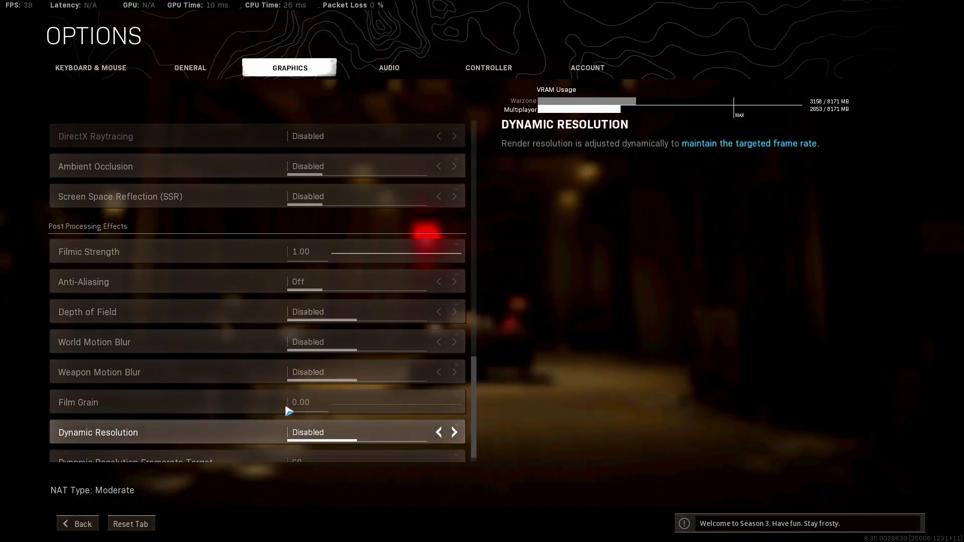
left_click_drag(341, 402, 270, 405)
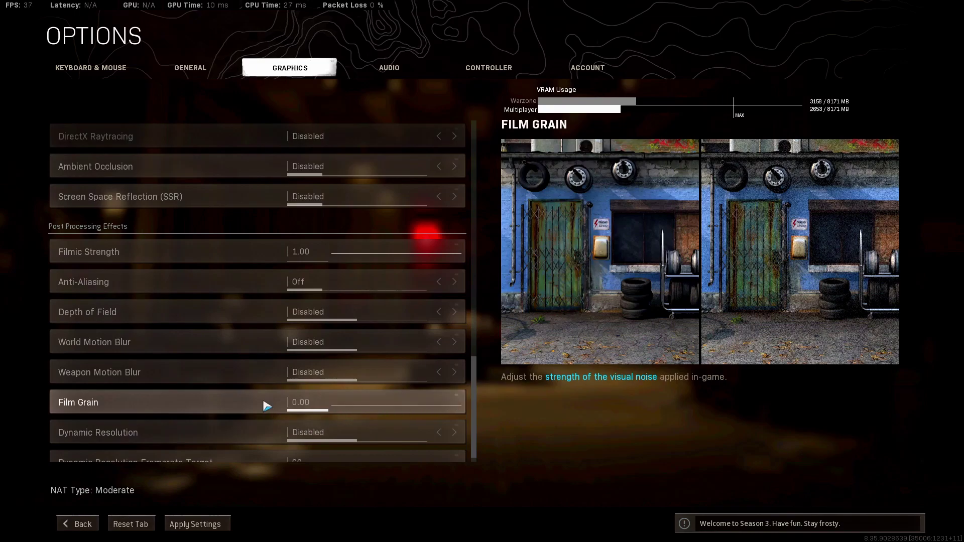
Review the Dynamic Resolution options at the end of the graphics settings and switch to the audio options
scroll(398, 418, "down", 1)
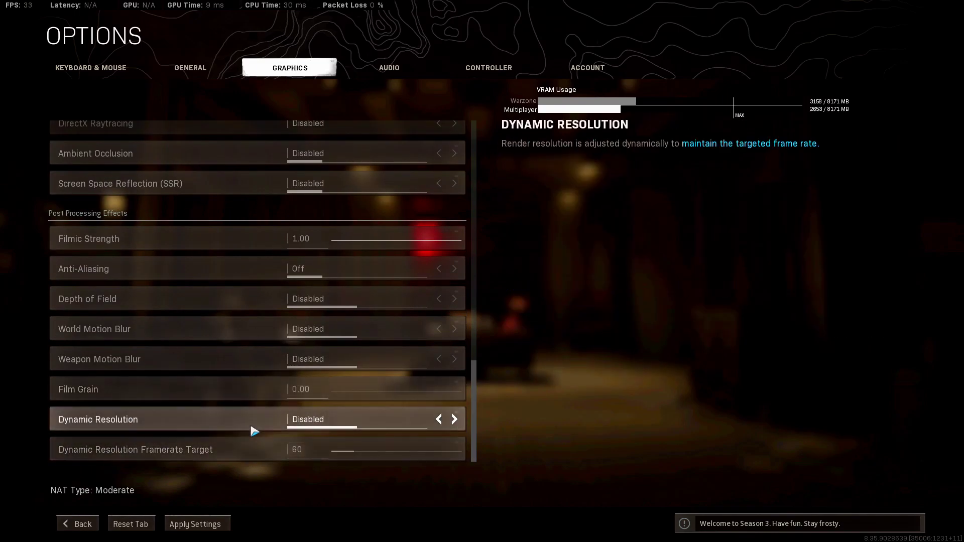
scroll(252, 431, "up", 10)
scroll(251, 431, "up", 5)
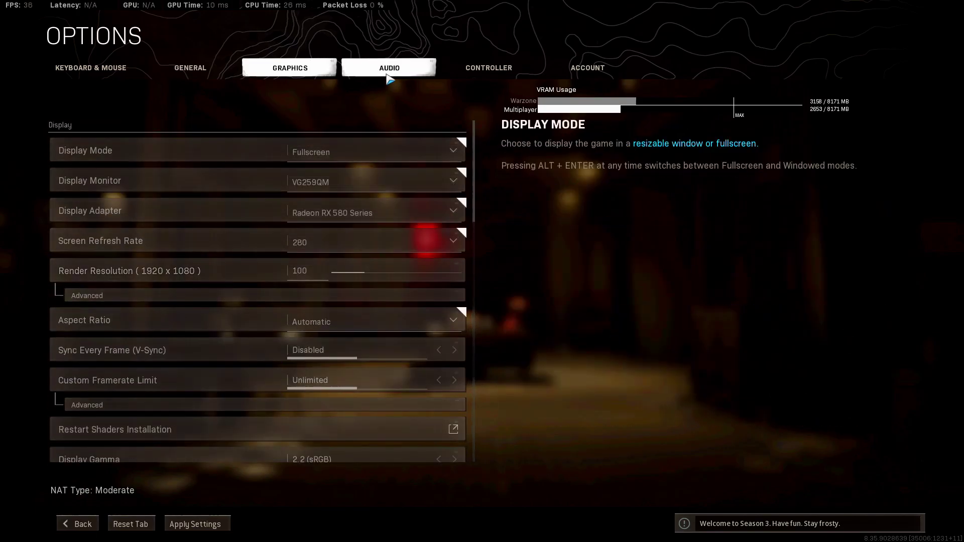
left_click(388, 76)
left_click(490, 262)
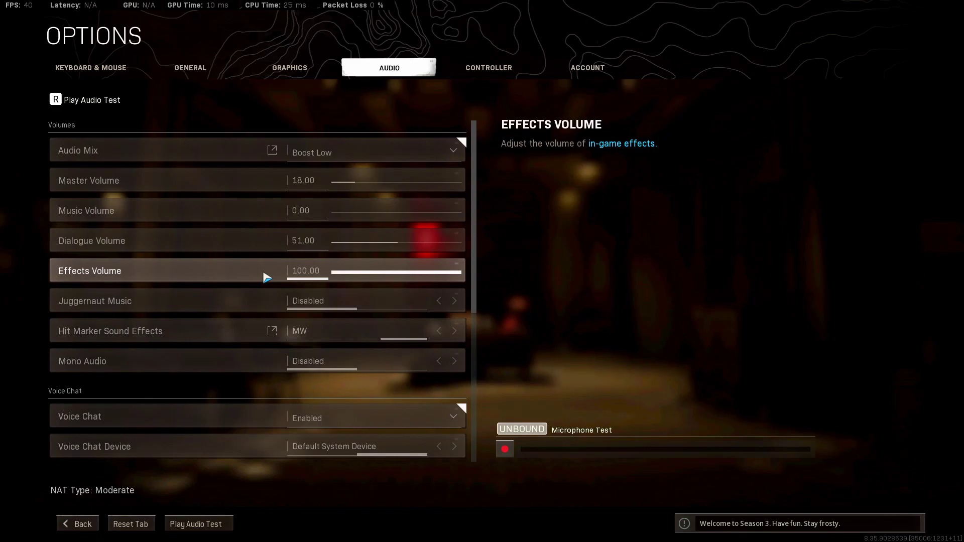
Try lowering Effects Volume to 54.83, return it to 100.00, and leave Hit Marker Sound Effects on MW
left_click(404, 273)
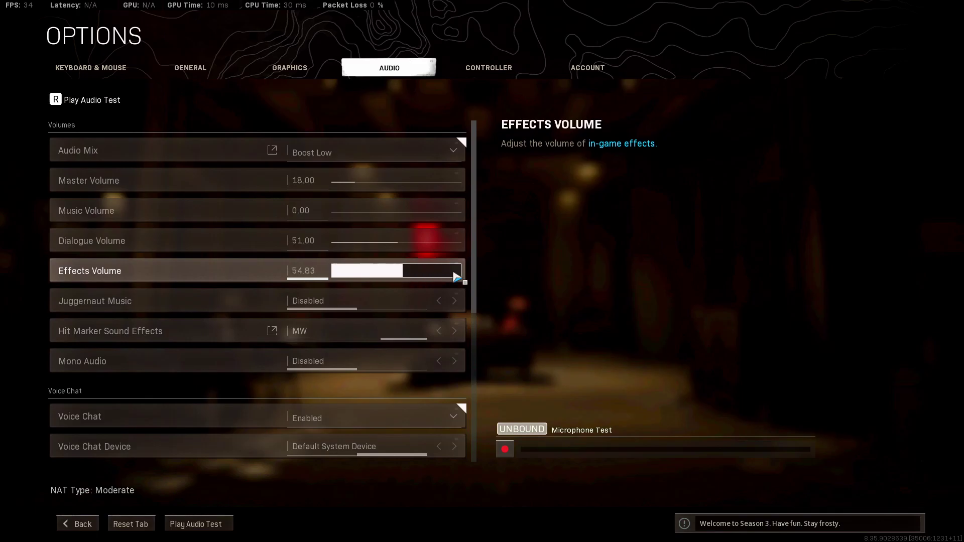
left_click_drag(456, 278, 499, 278)
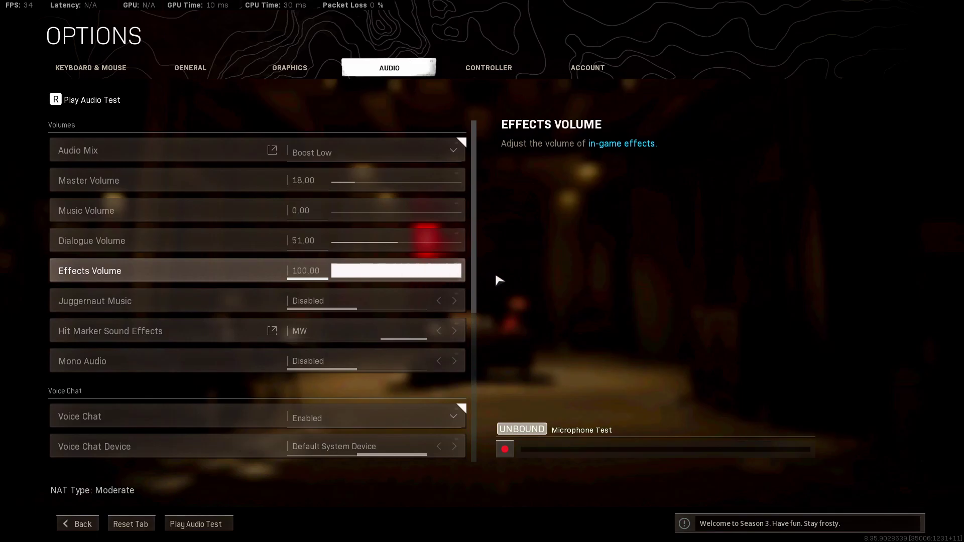
left_click(447, 333)
left_click(454, 336)
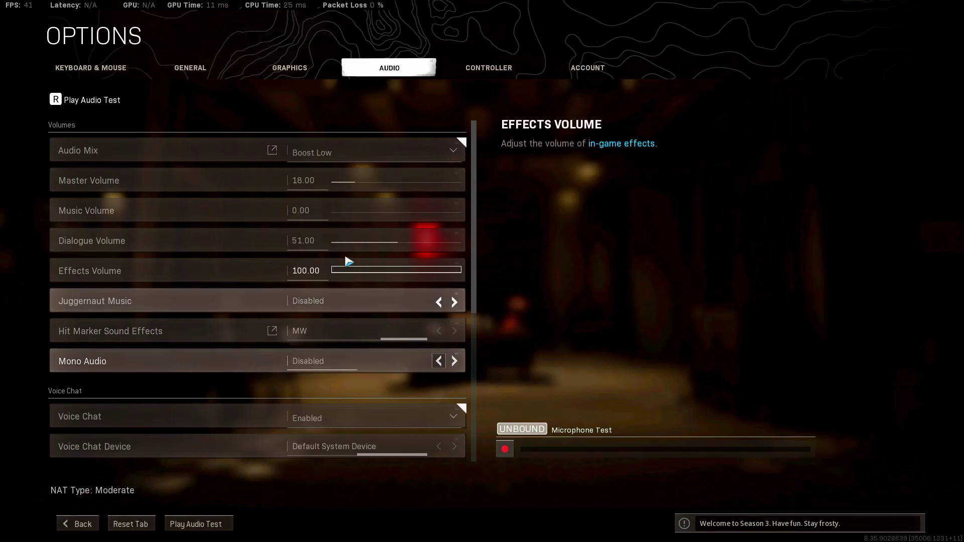
Try enabling Mono Audio and set it back to Disabled
left_click(454, 363)
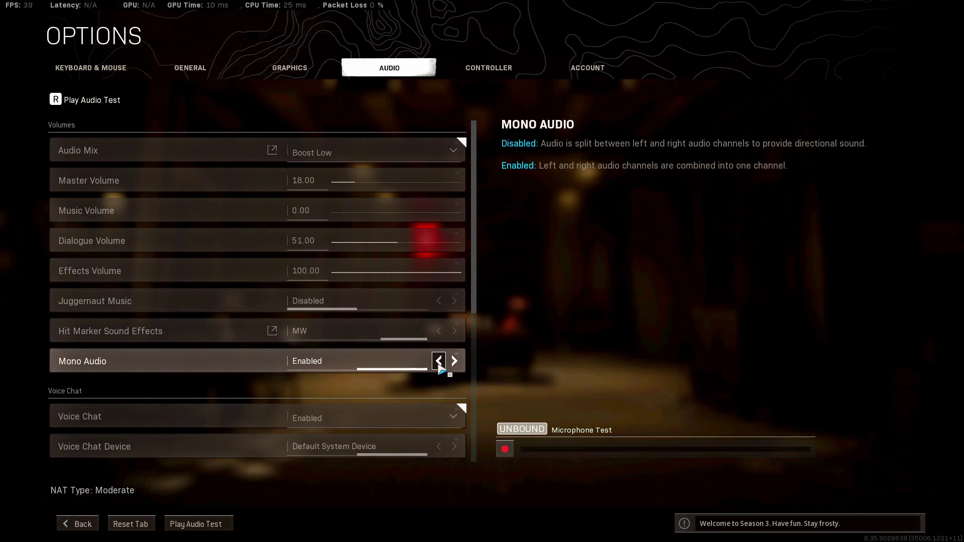
left_click(439, 366)
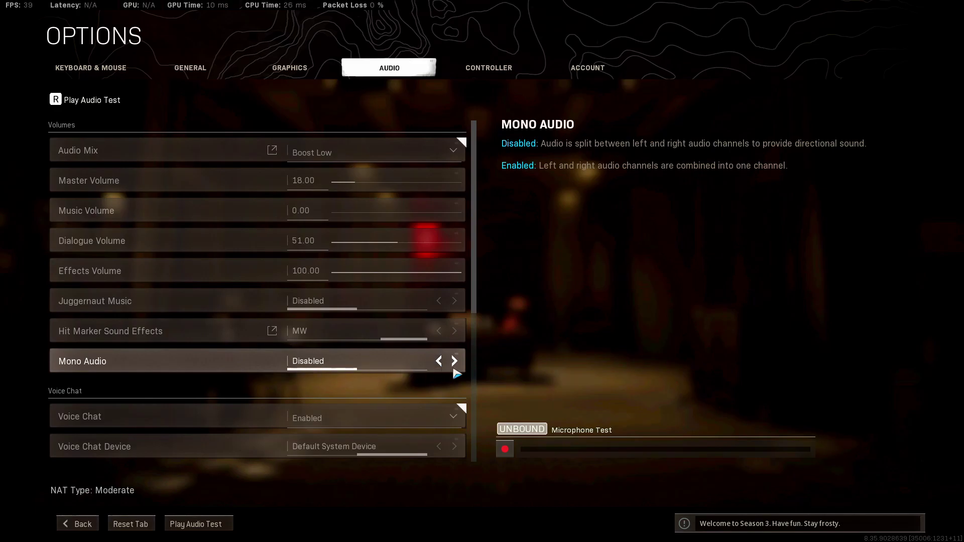
left_click(454, 362)
left_click(439, 361)
Review the Voice Chat and War Tracks audio options and return to the graphics options
scroll(239, 370, "down", 2)
scroll(256, 341, "down", 3)
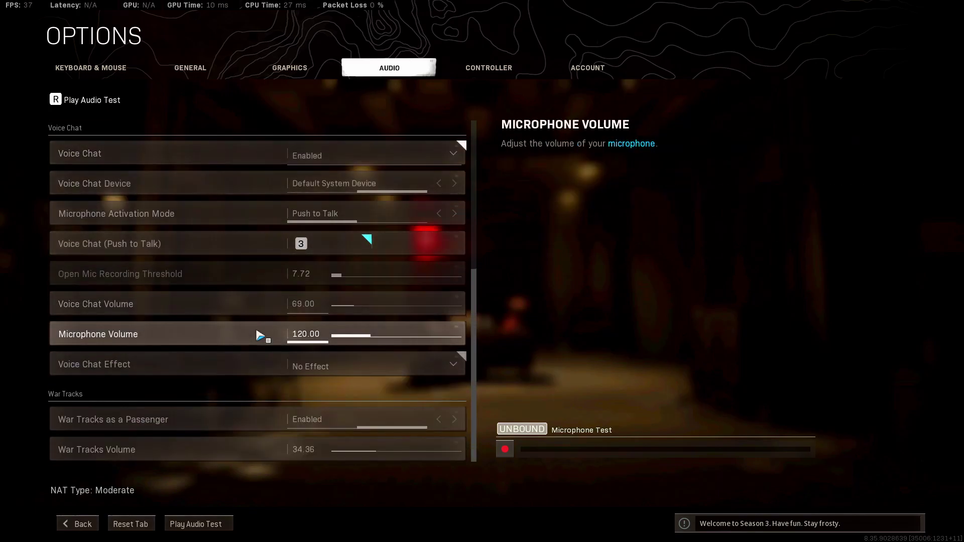
scroll(259, 338, "up", 5)
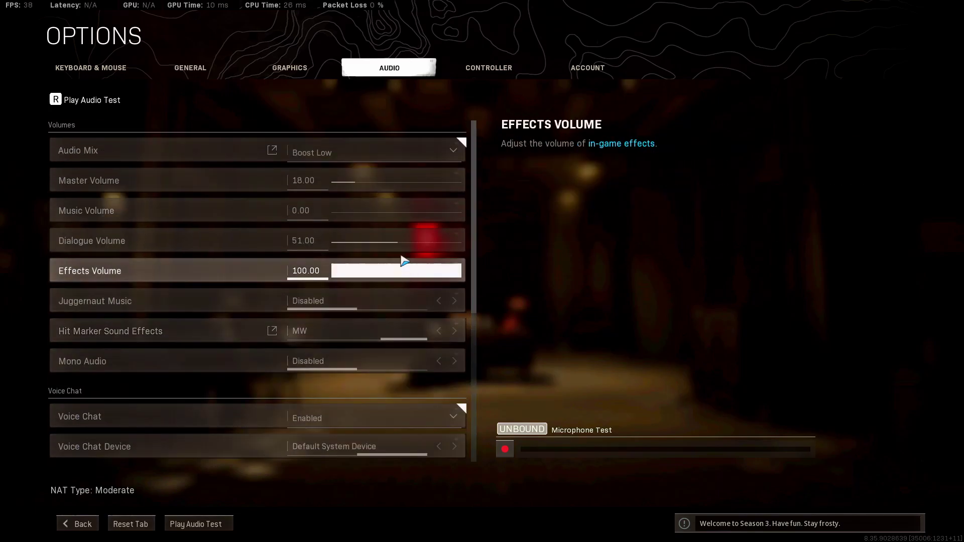
left_click(281, 67)
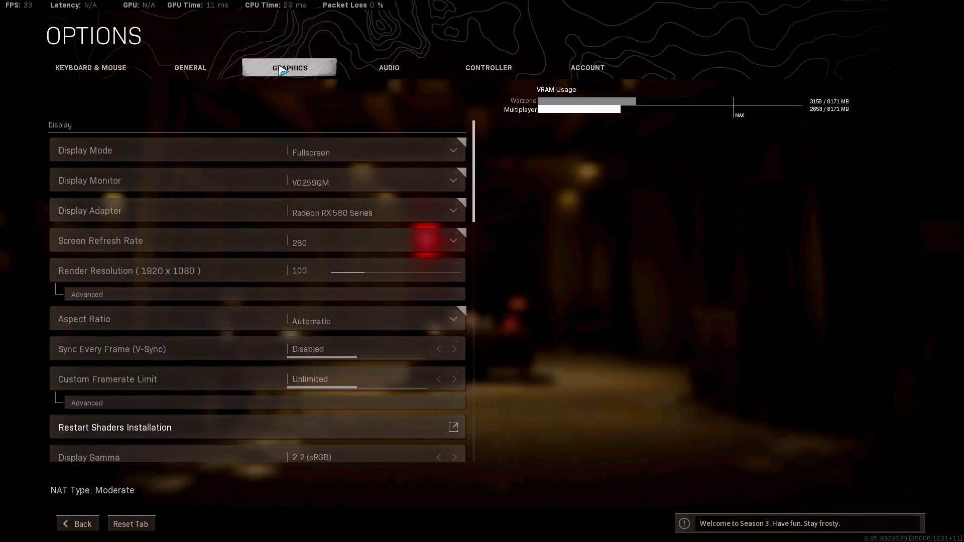